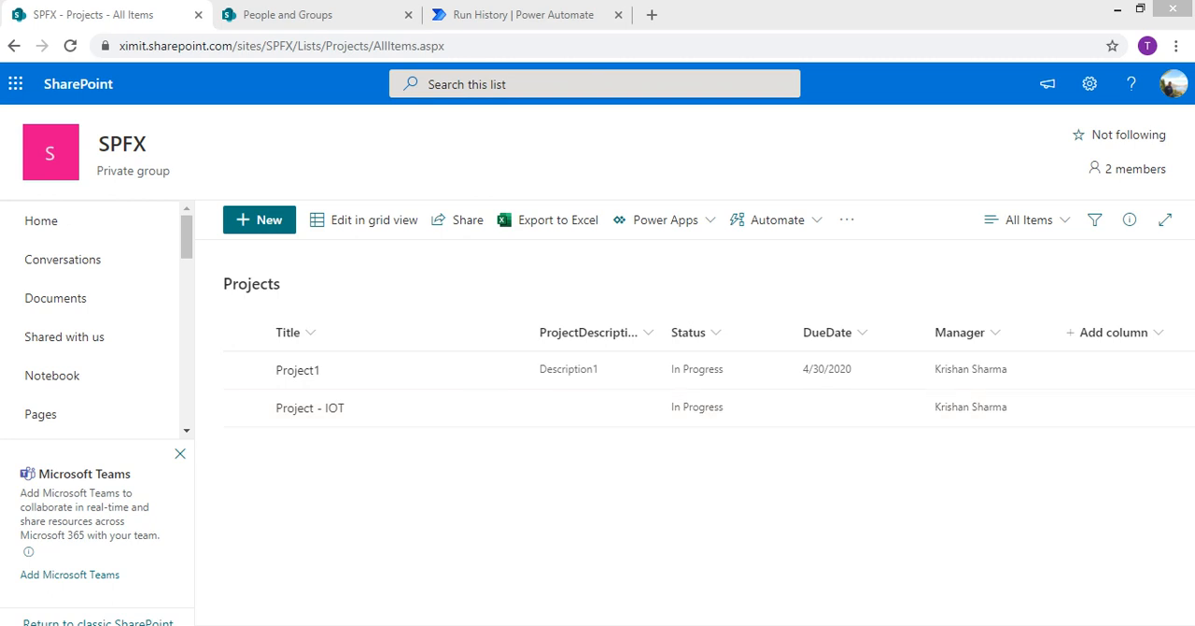
# Check the membership group ID of the SPFX Members group in its People and Groups page address
pyautogui.click(288, 15)
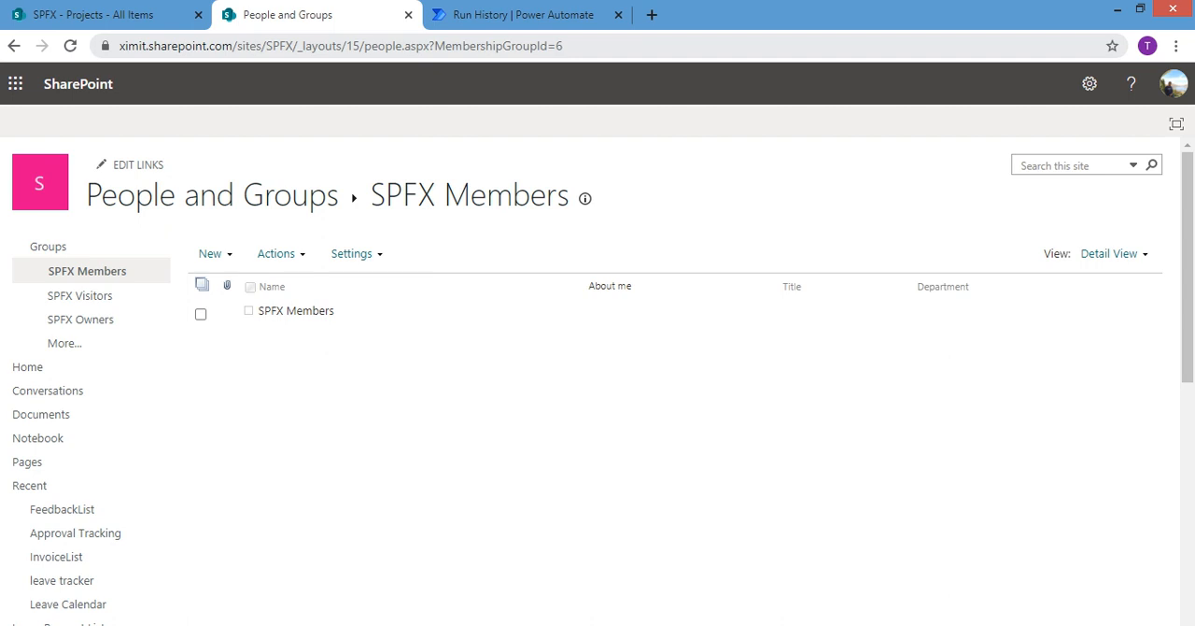
pyautogui.click(566, 45)
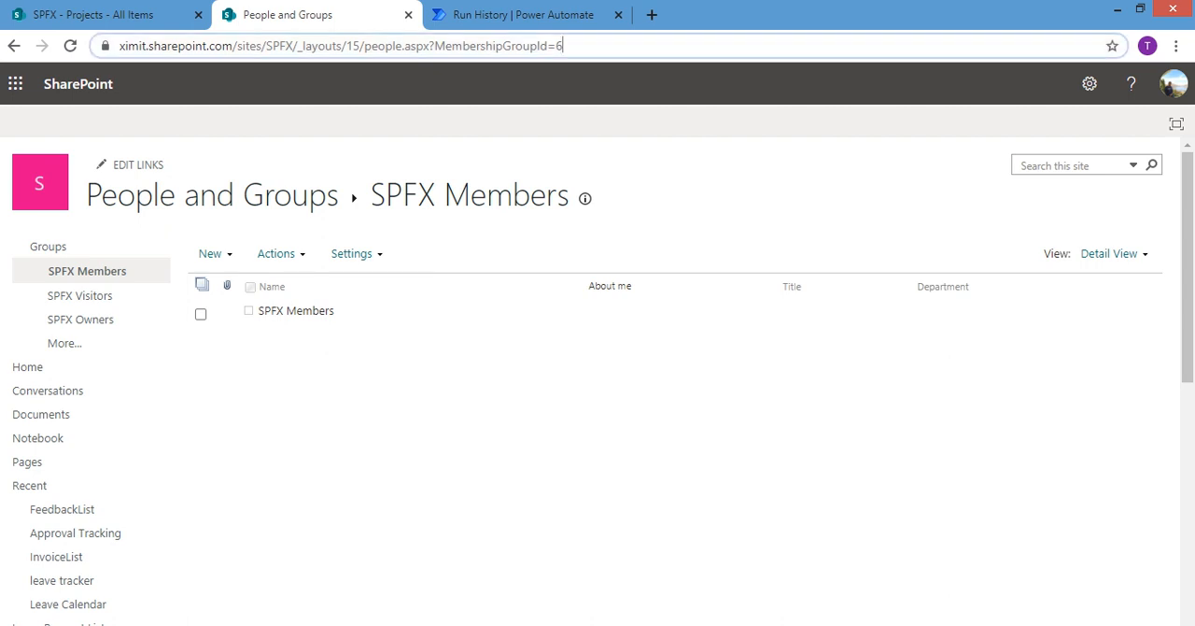
pyautogui.hotkey('shift', 'Left')
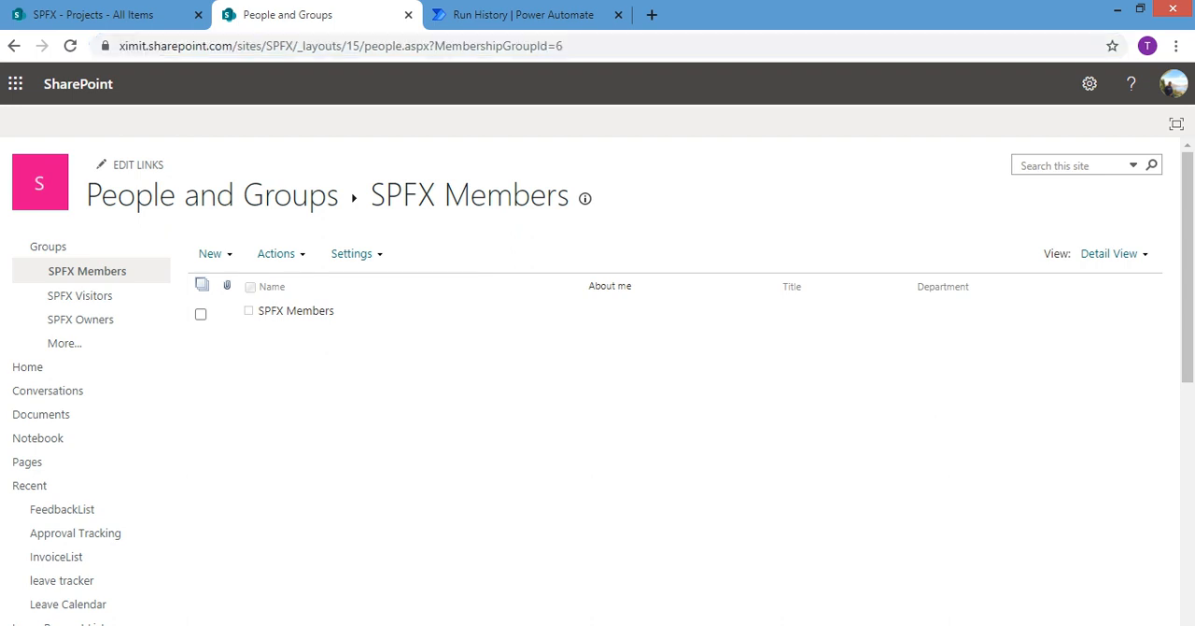
# Switch to Power Automate and start a new instant cloud flow, skipping the name and trigger choice
pyautogui.click(493, 15)
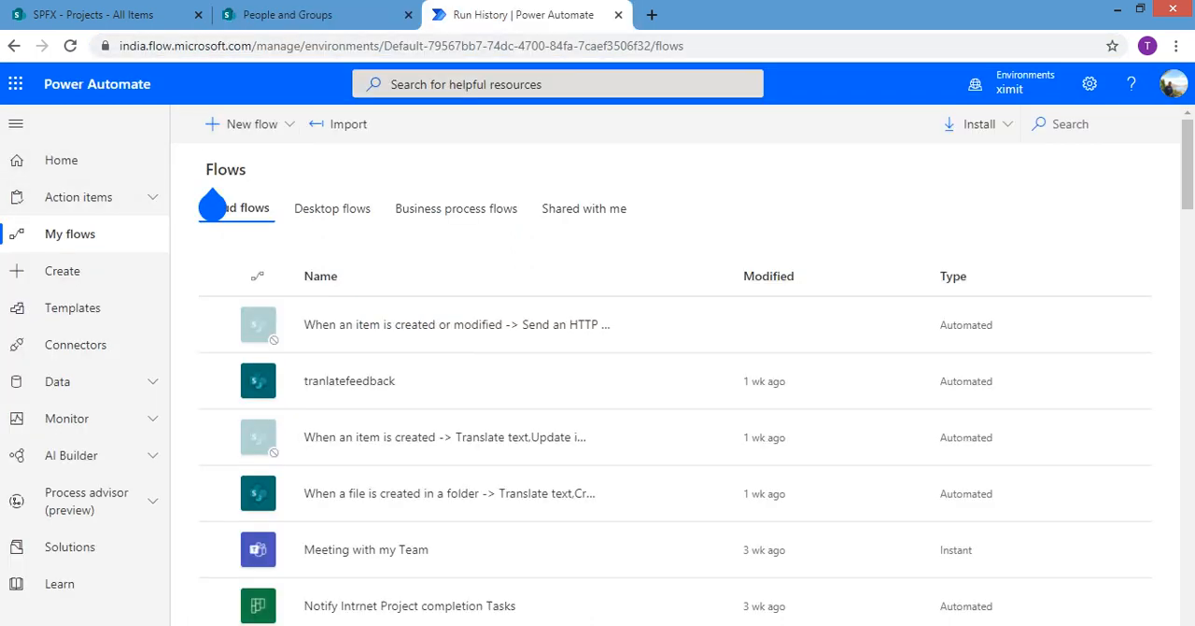
pyautogui.click(244, 124)
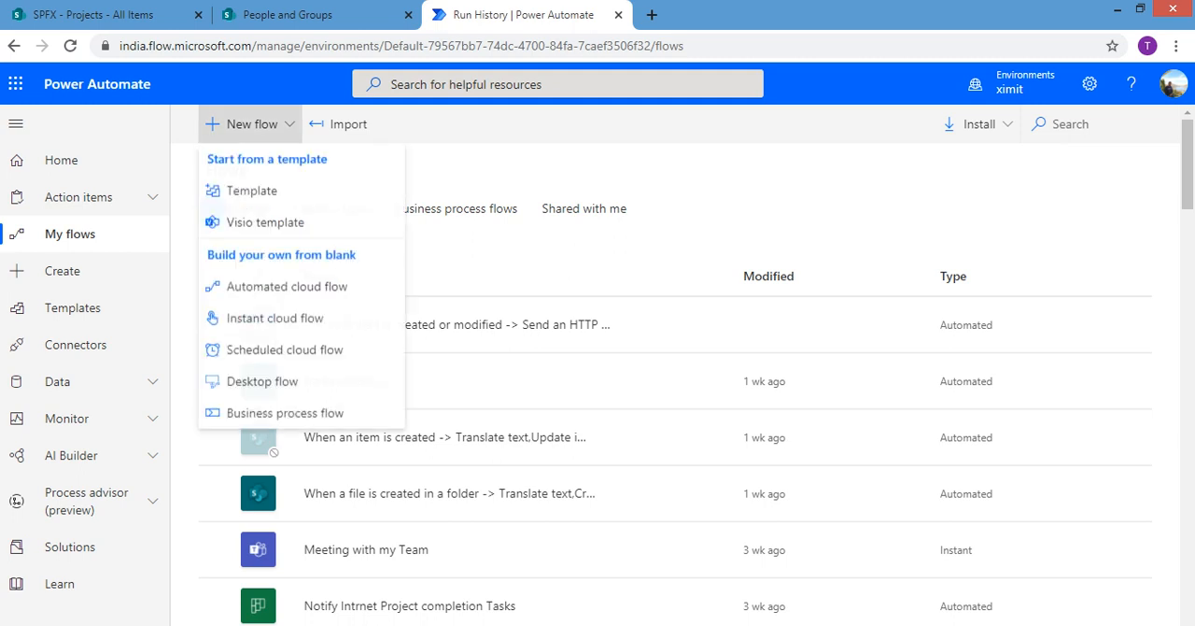
pyautogui.click(213, 318)
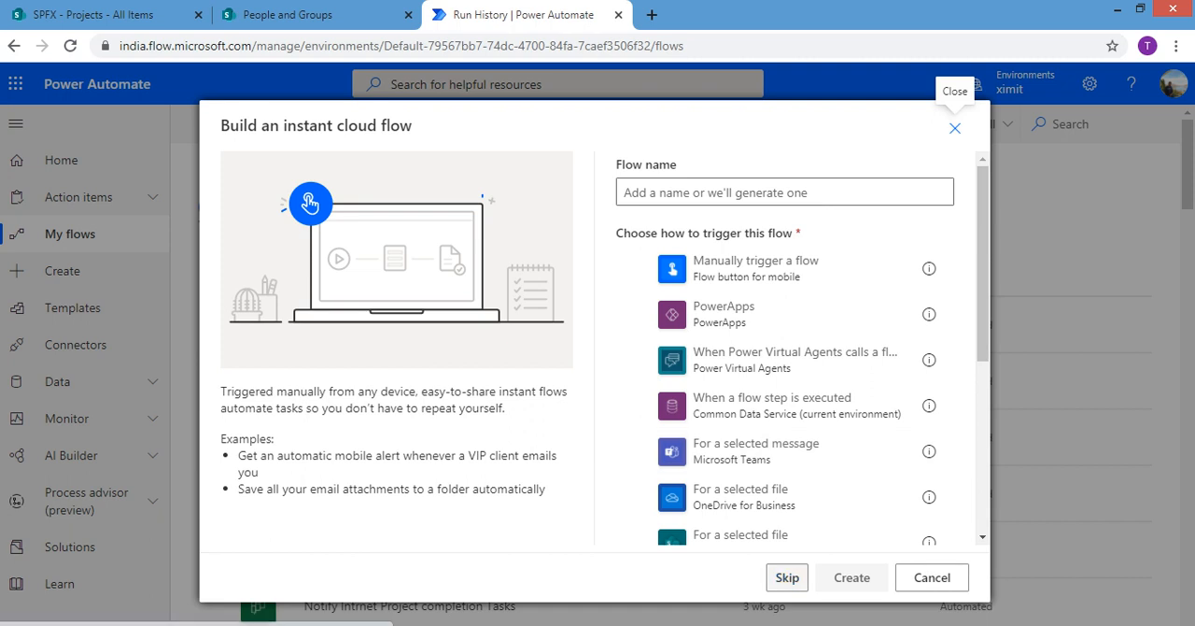
pyautogui.click(787, 577)
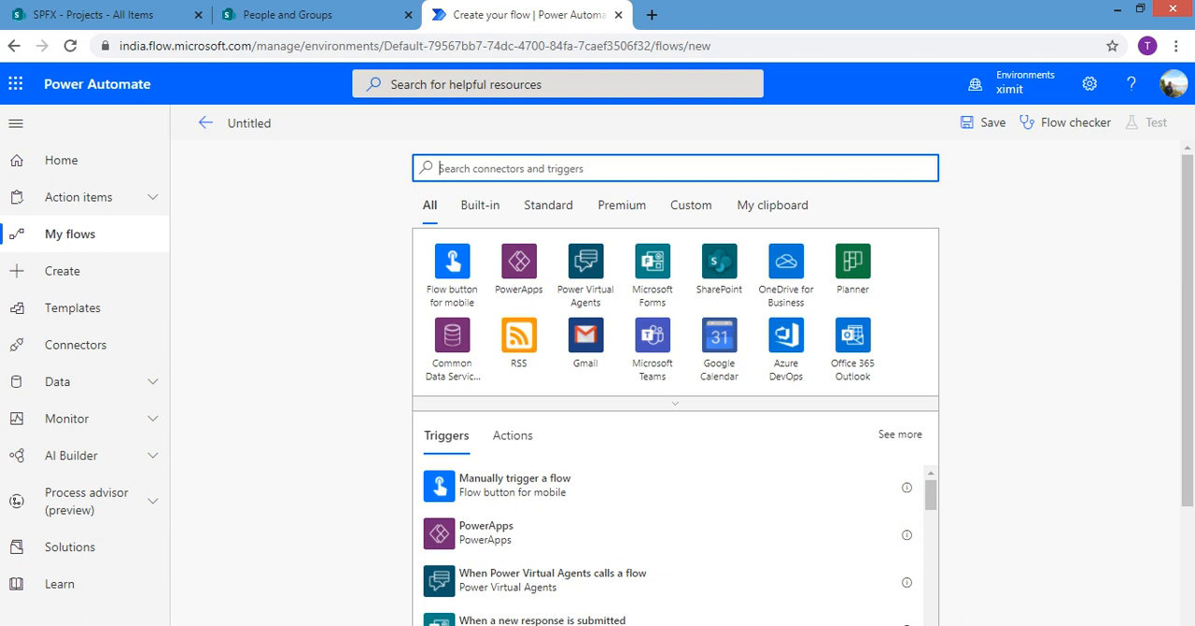
# Search the triggers for "when item mod" and add the SharePoint trigger "When an item is created or modified"
pyautogui.write('when')
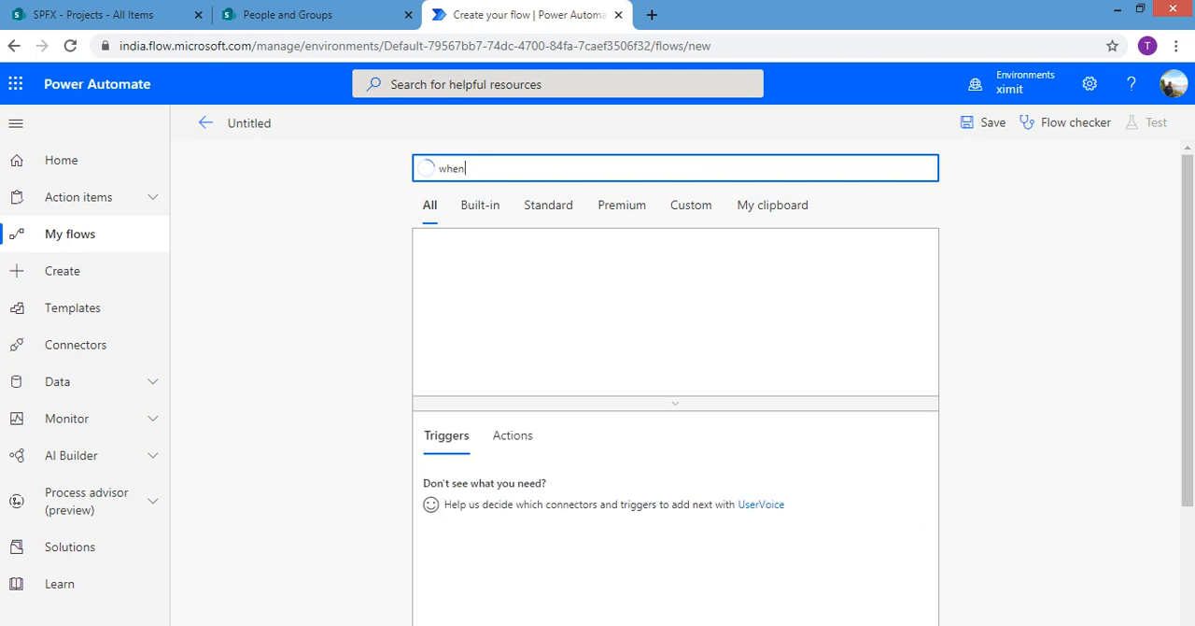
pyautogui.write(' item')
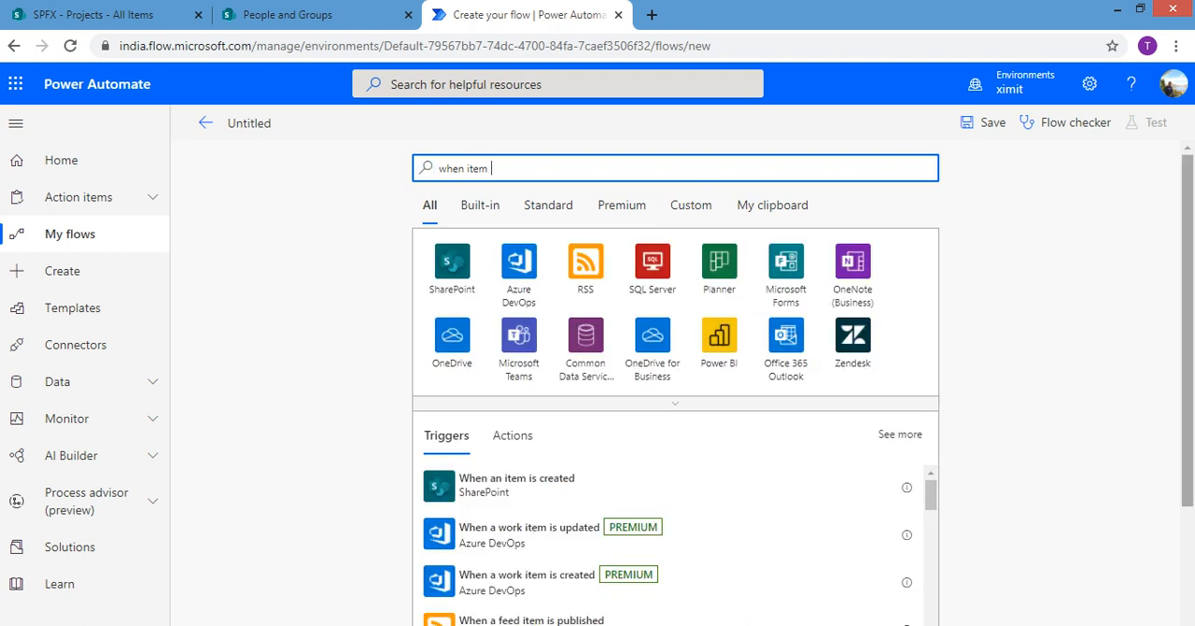
pyautogui.scroll(-1, 675, 373)
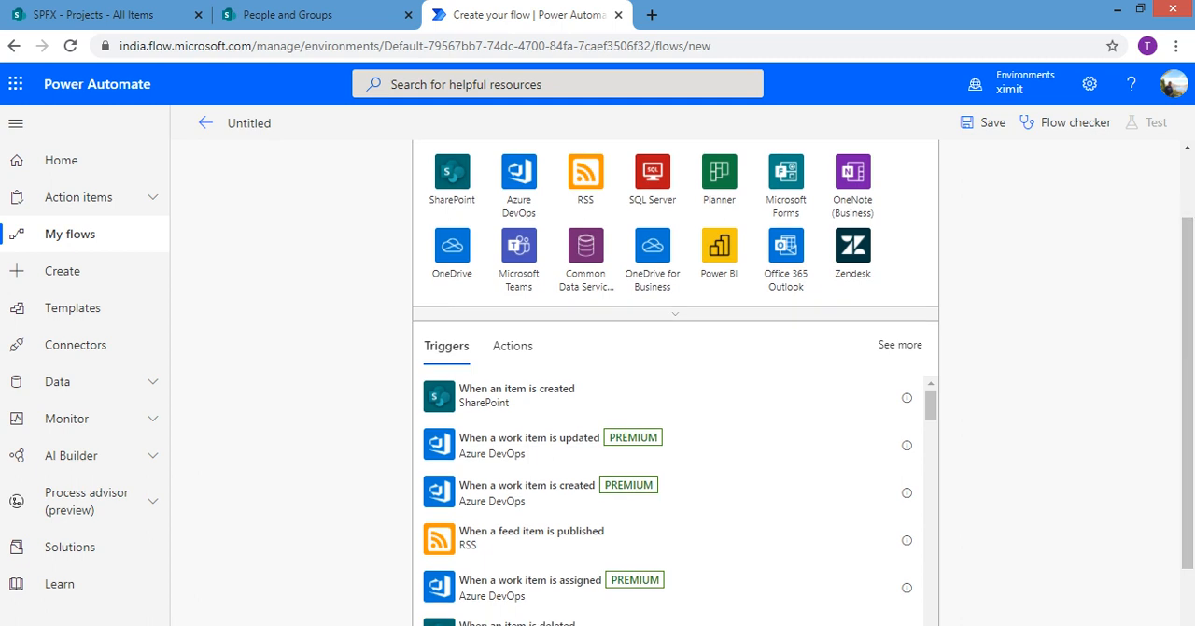
pyautogui.scroll(-2, 667, 495)
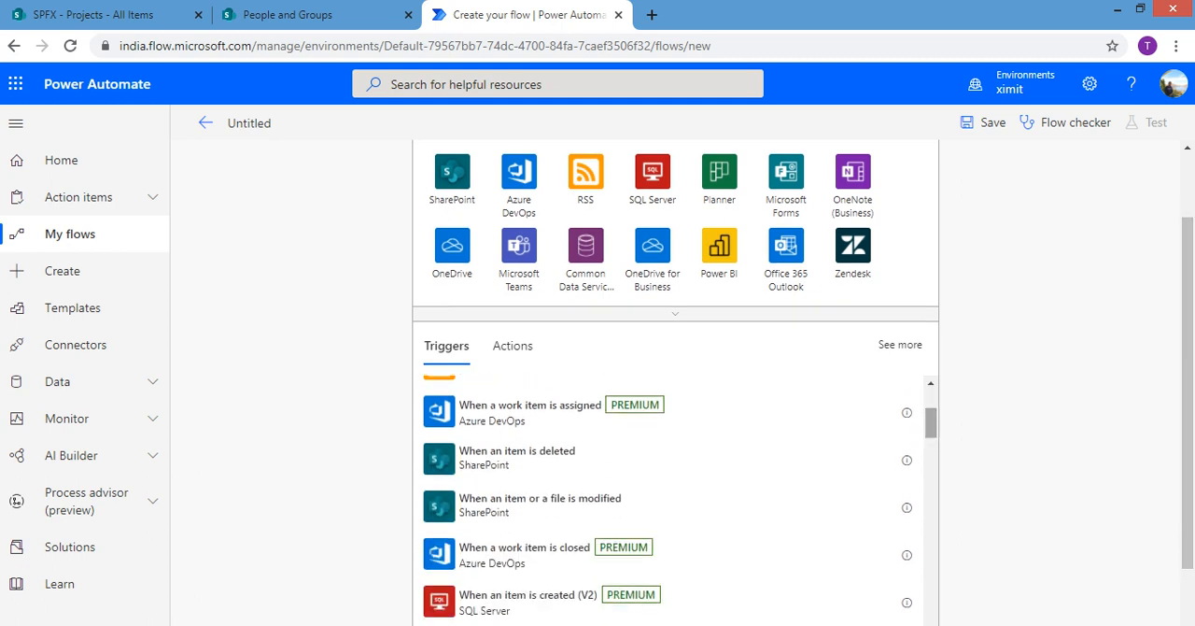
pyautogui.scroll(-3, 667, 500)
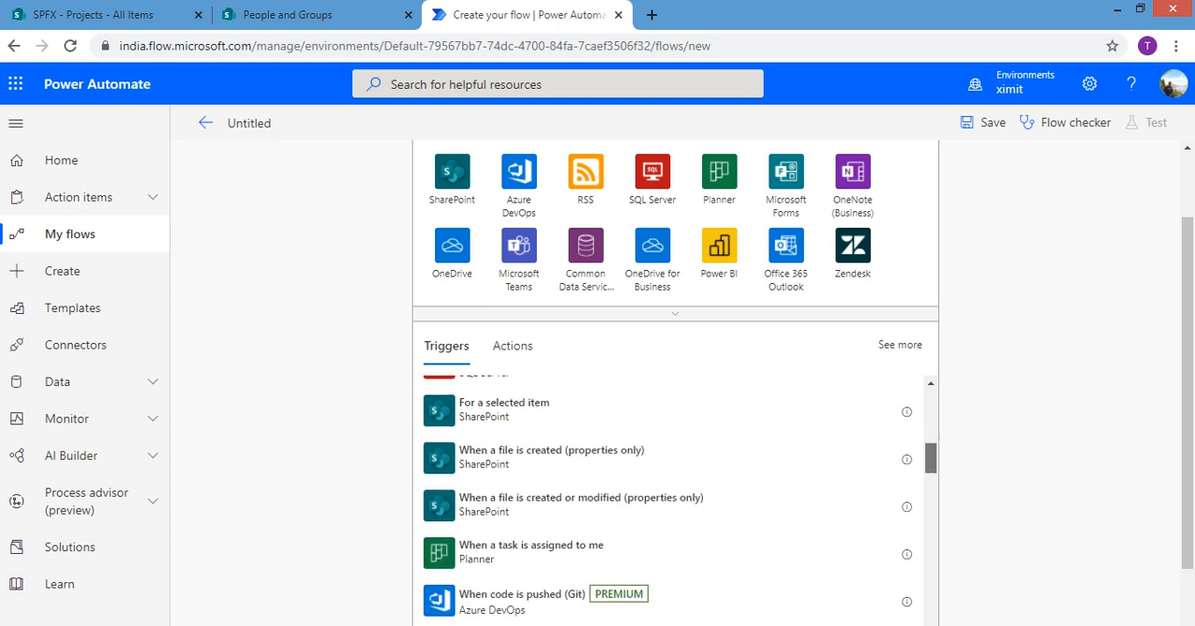
pyautogui.scroll(4, 667, 499)
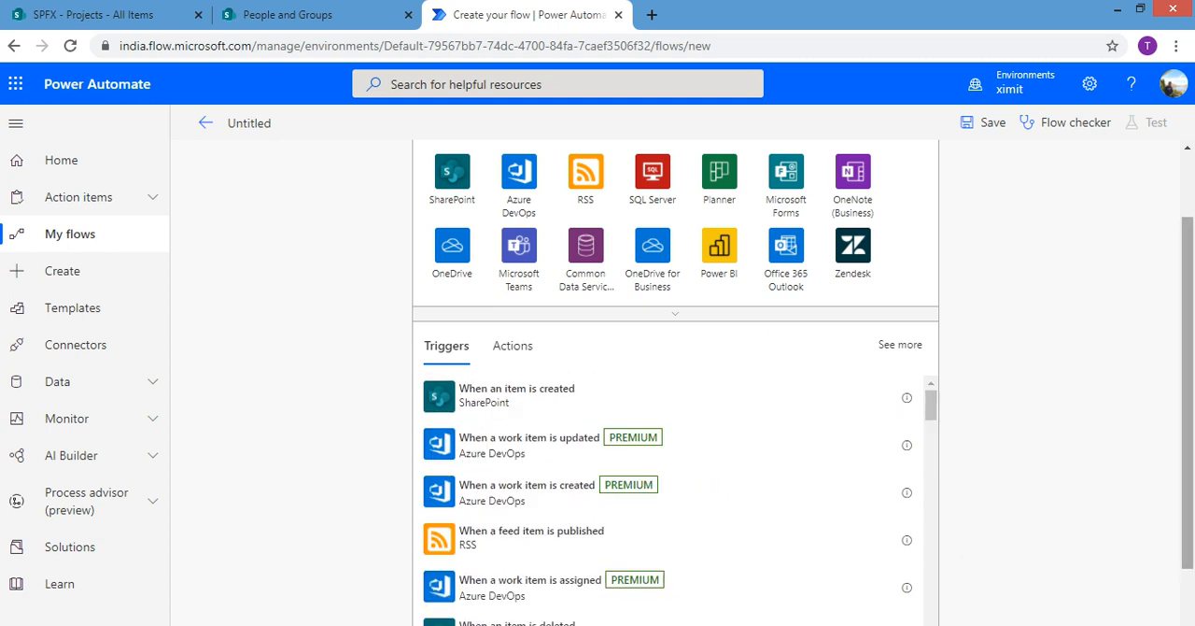
pyautogui.scroll(1, 675, 374)
pyautogui.write('mod')
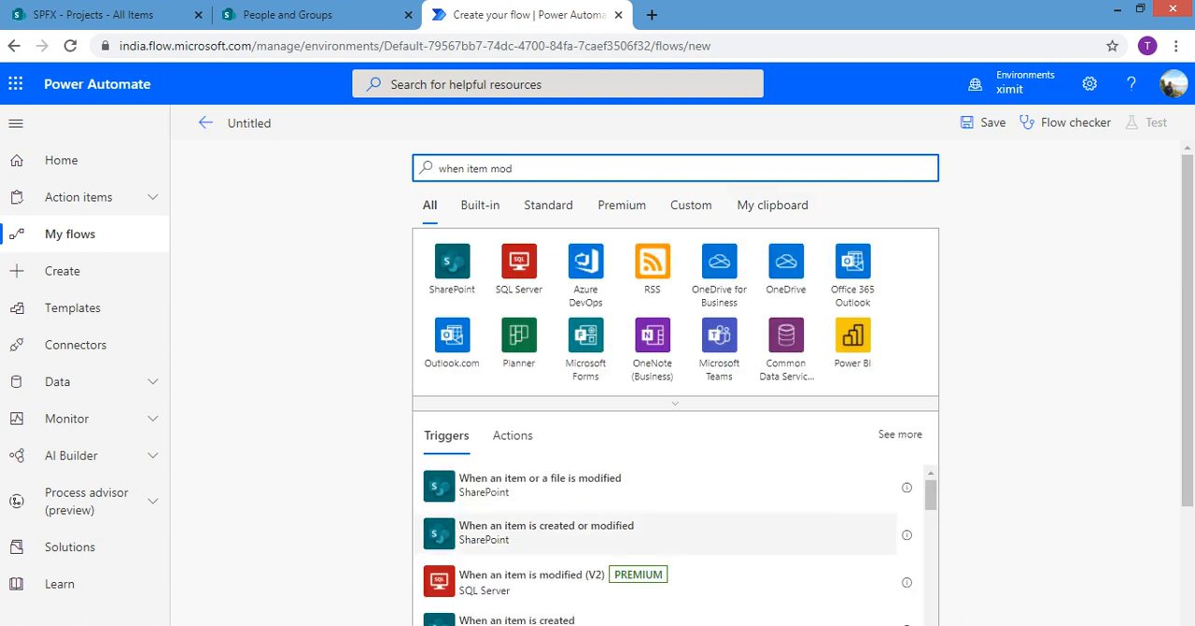
pyautogui.click(546, 533)
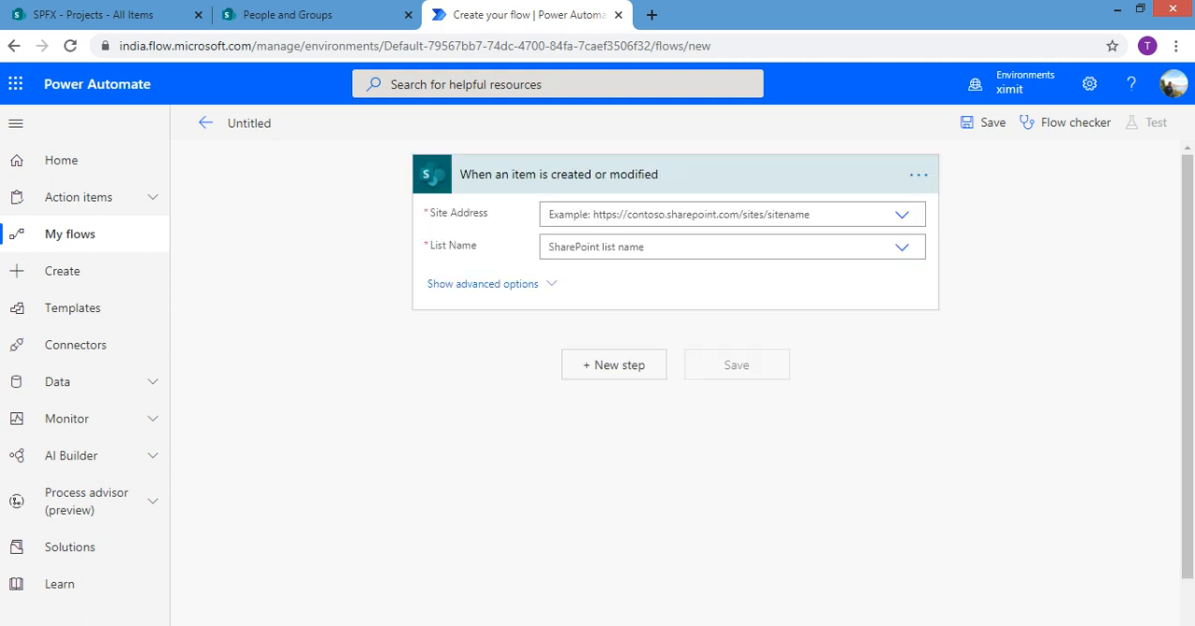
# Set the trigger's site address to SPFX and its list name to Projects
pyautogui.click(901, 214)
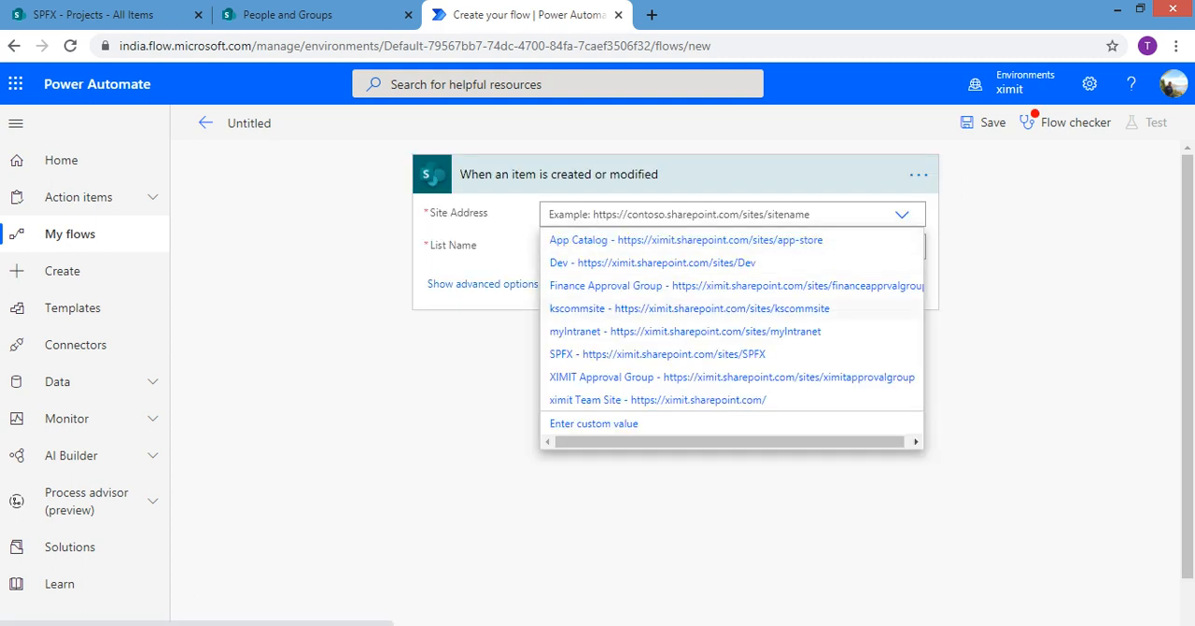
pyautogui.click(657, 354)
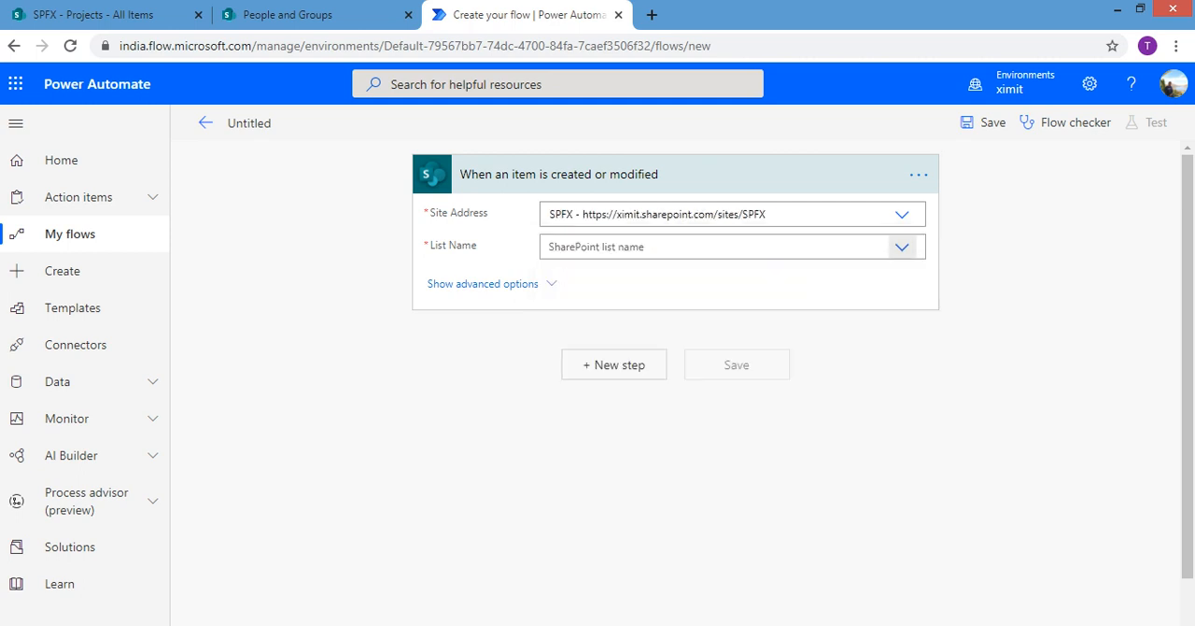
pyautogui.click(902, 246)
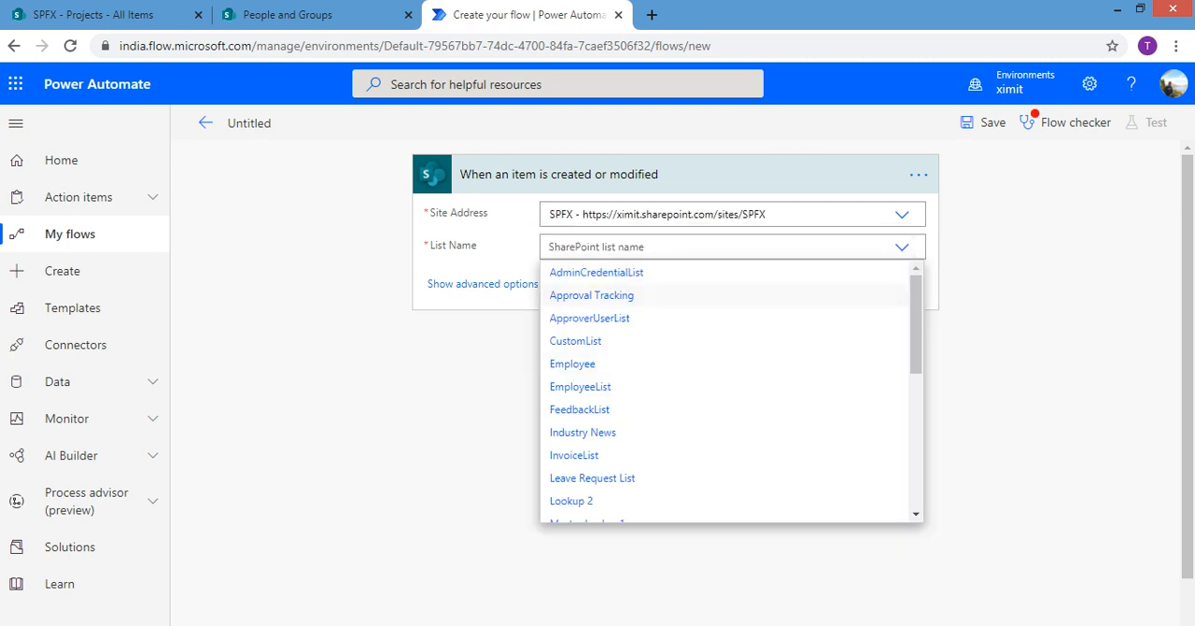
pyautogui.scroll(-3, 728, 392)
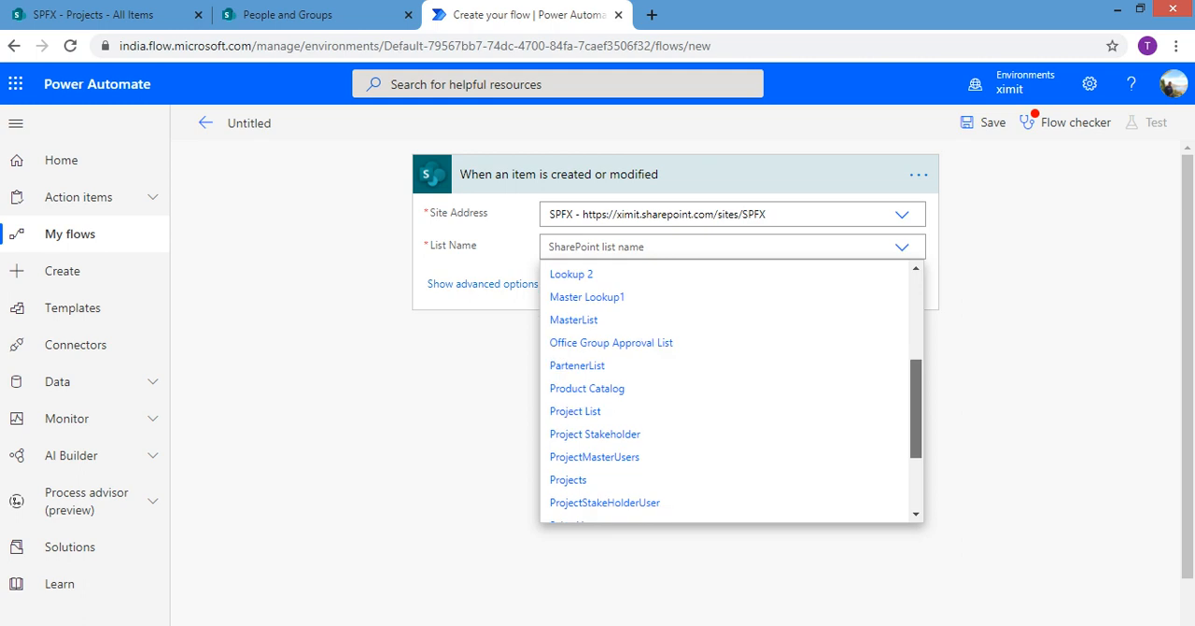
pyautogui.click(597, 479)
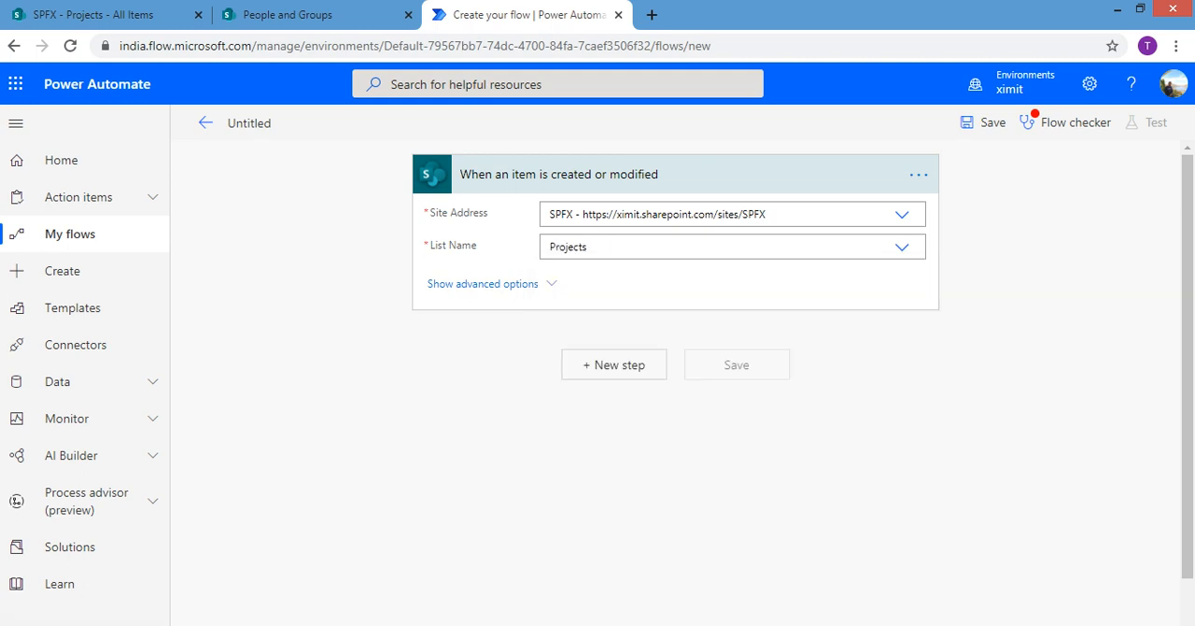
# Add a new step after the trigger with the SharePoint action "Send an HTTP request to SharePoint"
pyautogui.click(613, 365)
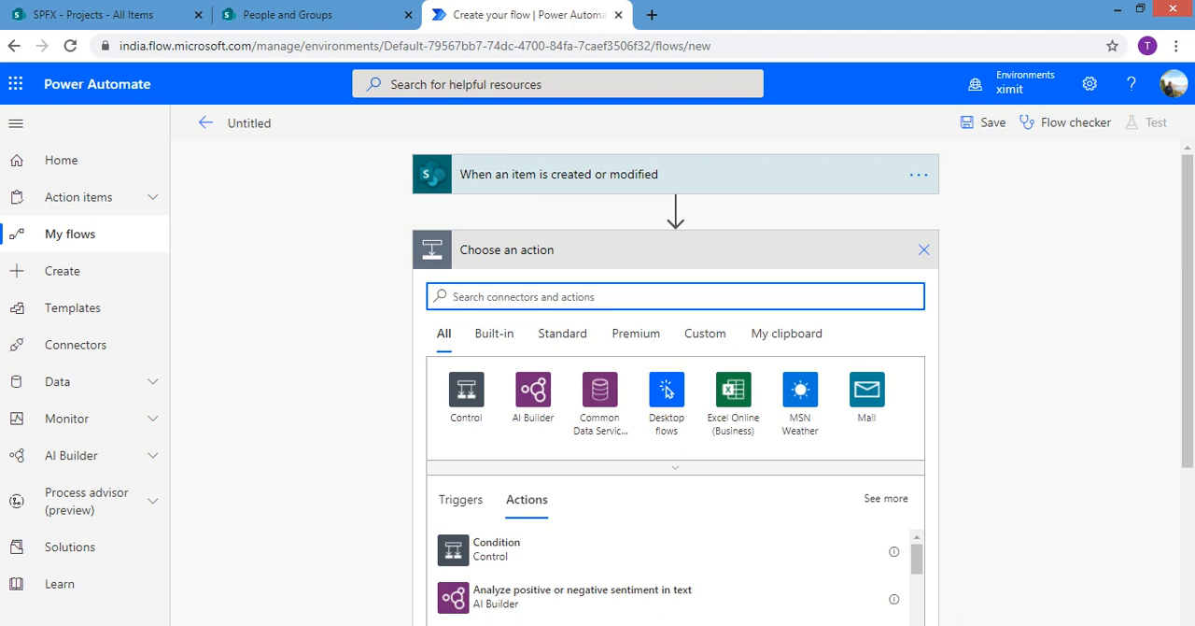
pyautogui.write('end')
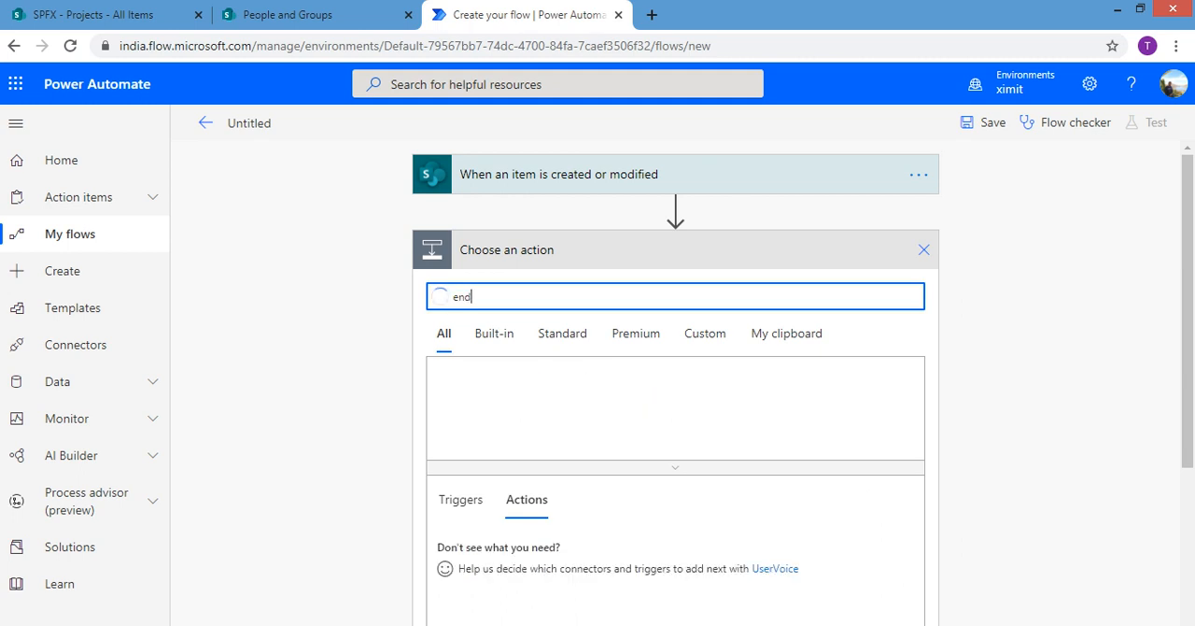
pyautogui.write('ht')
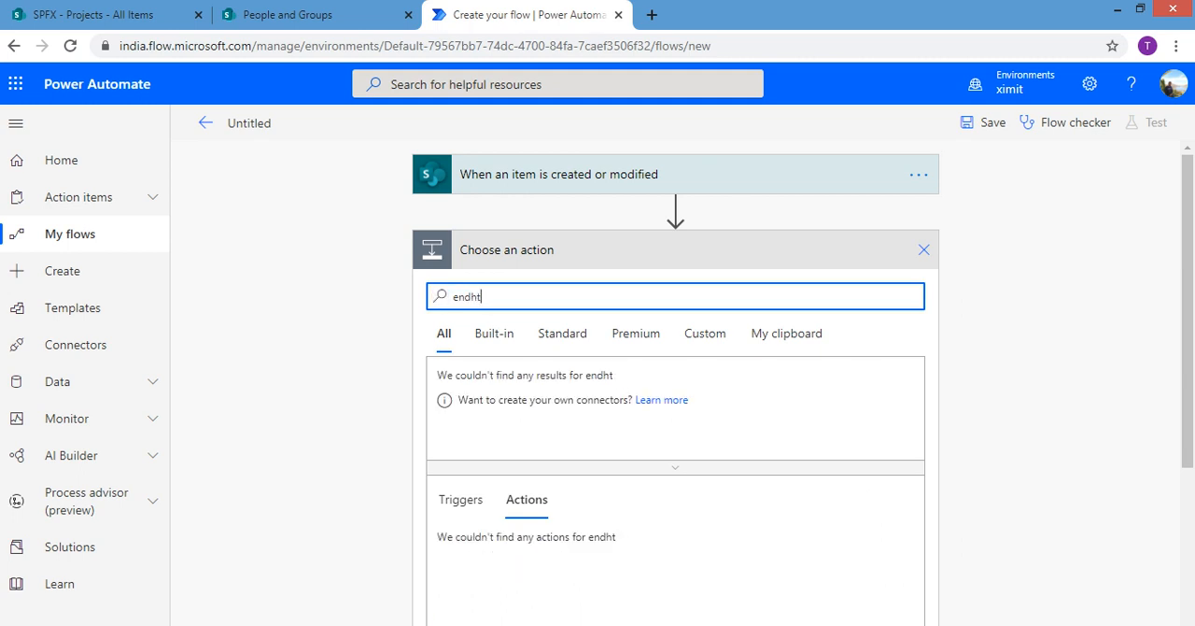
pyautogui.press('BackSpace')
pyautogui.press('BackSpace')
pyautogui.press('BackSpace')
pyautogui.press('BackSpace')
pyautogui.press('BackSpace')
pyautogui.write('se')
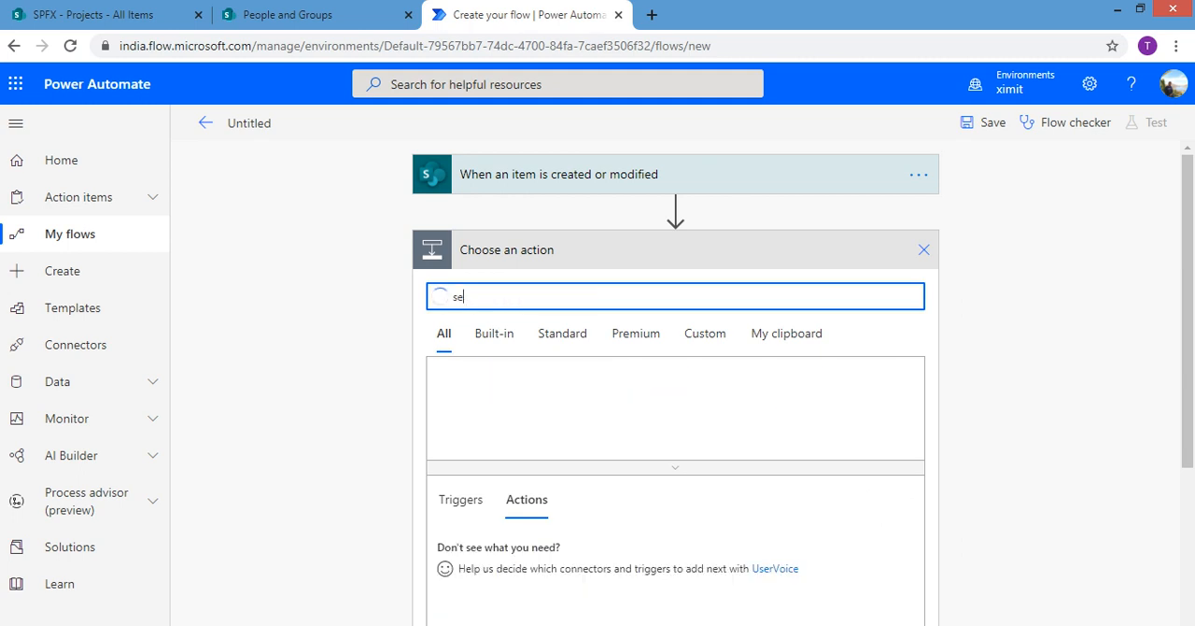
pyautogui.write('nd htt')
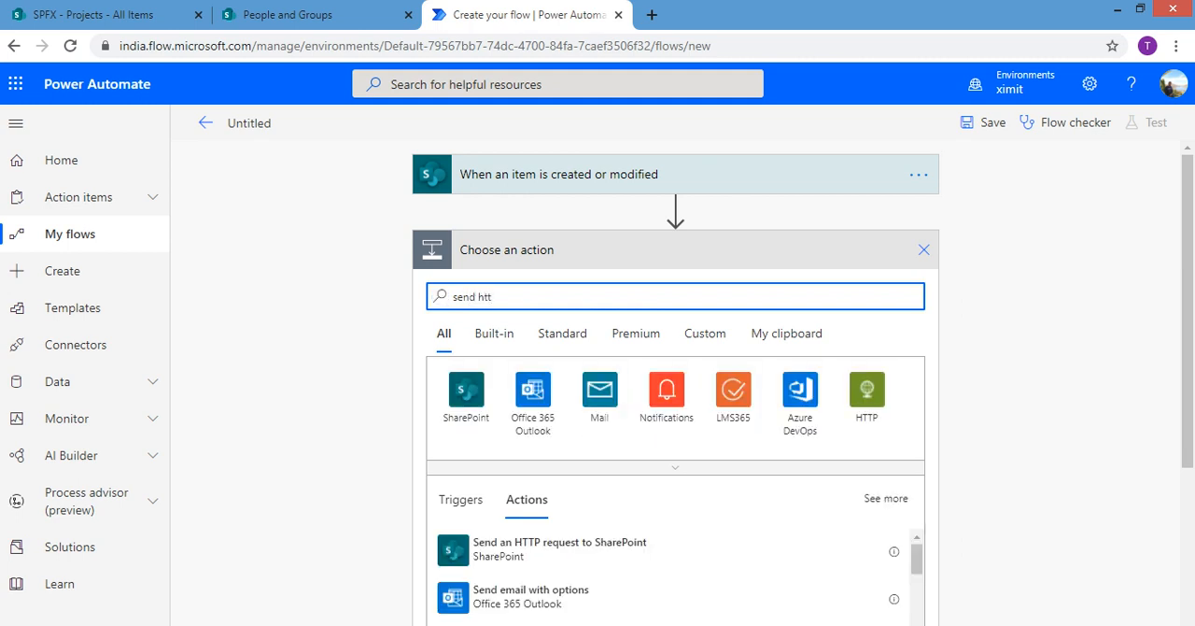
pyautogui.click(616, 550)
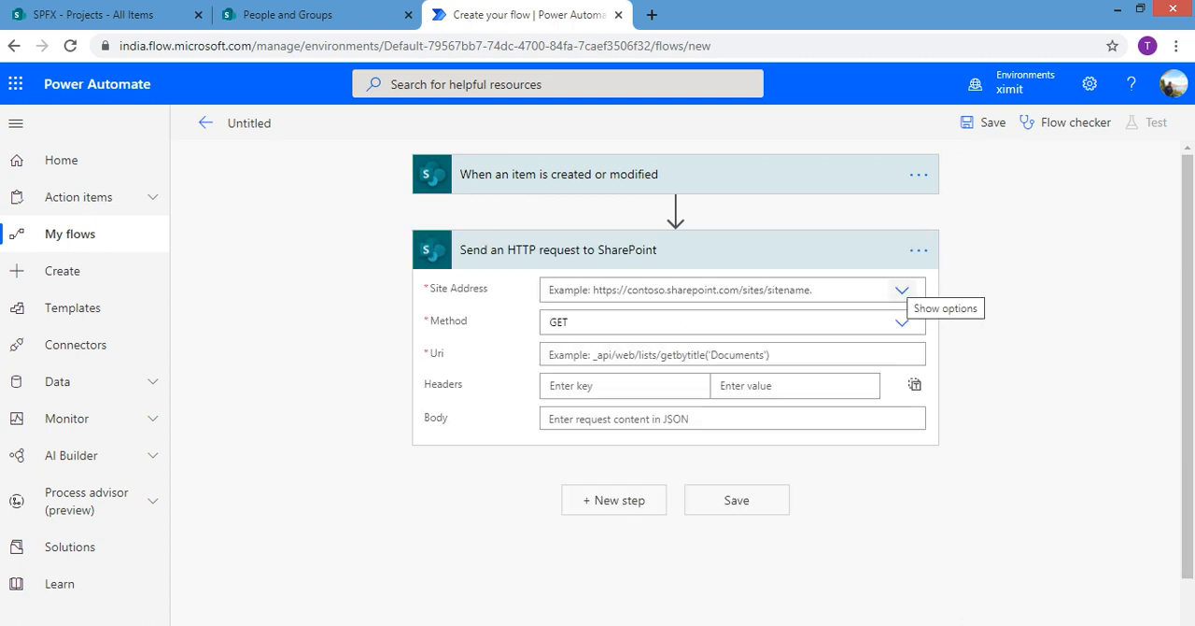
# Set the HTTP request's site address to SPFX and its method to POST
pyautogui.click(902, 289)
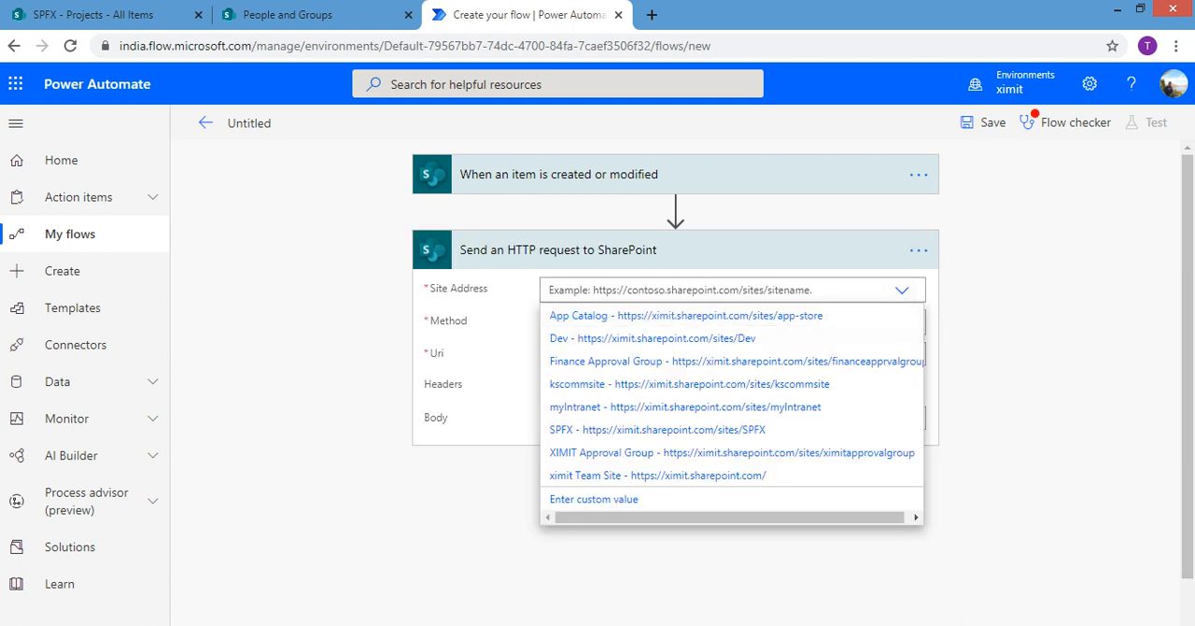
pyautogui.click(657, 429)
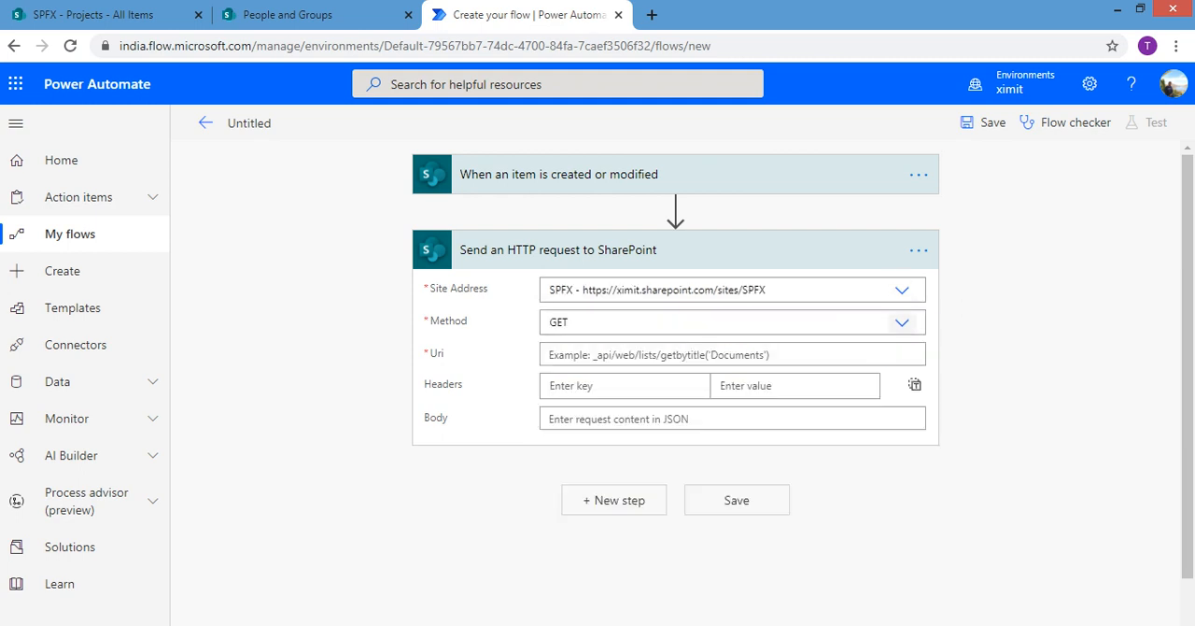
pyautogui.click(902, 321)
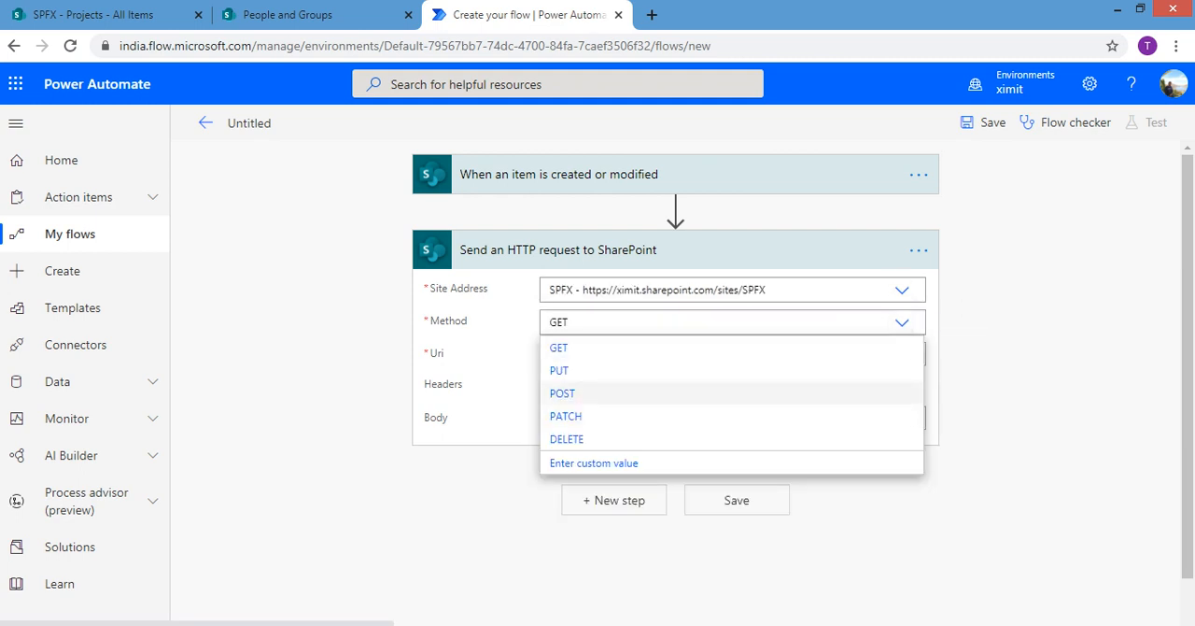
pyautogui.click(562, 393)
# Copy _api/web/sitegroups(6)/users from the Notepad notes into the HTTP request's Uri
pyautogui.click(597, 355)
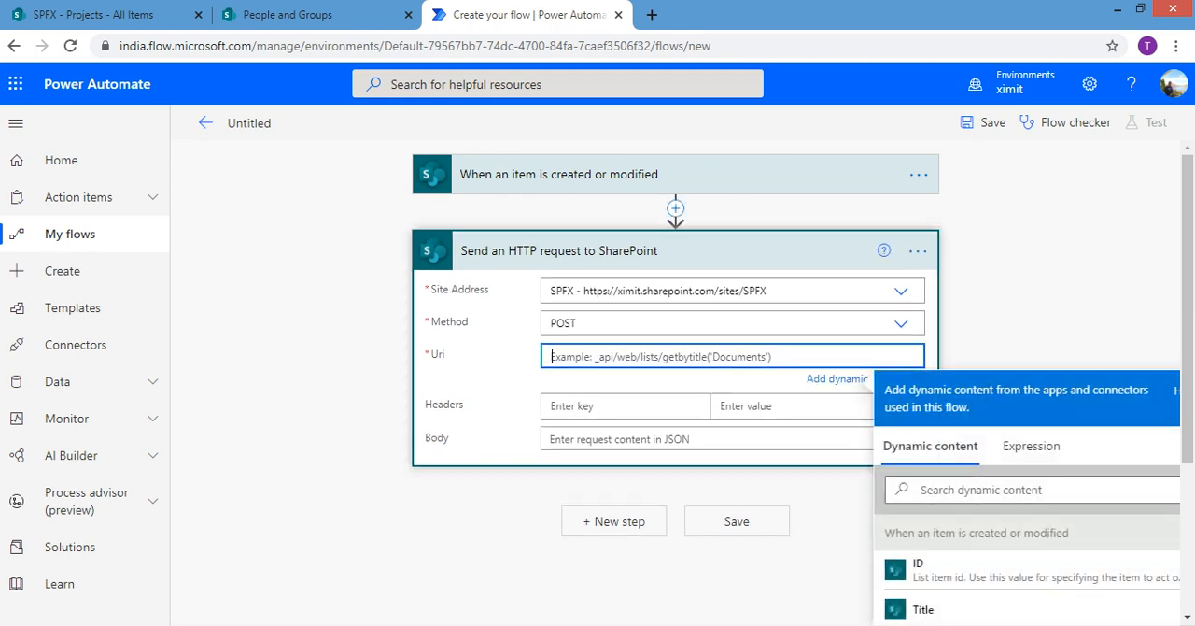
pyautogui.hotkey('alt', 'Tab')
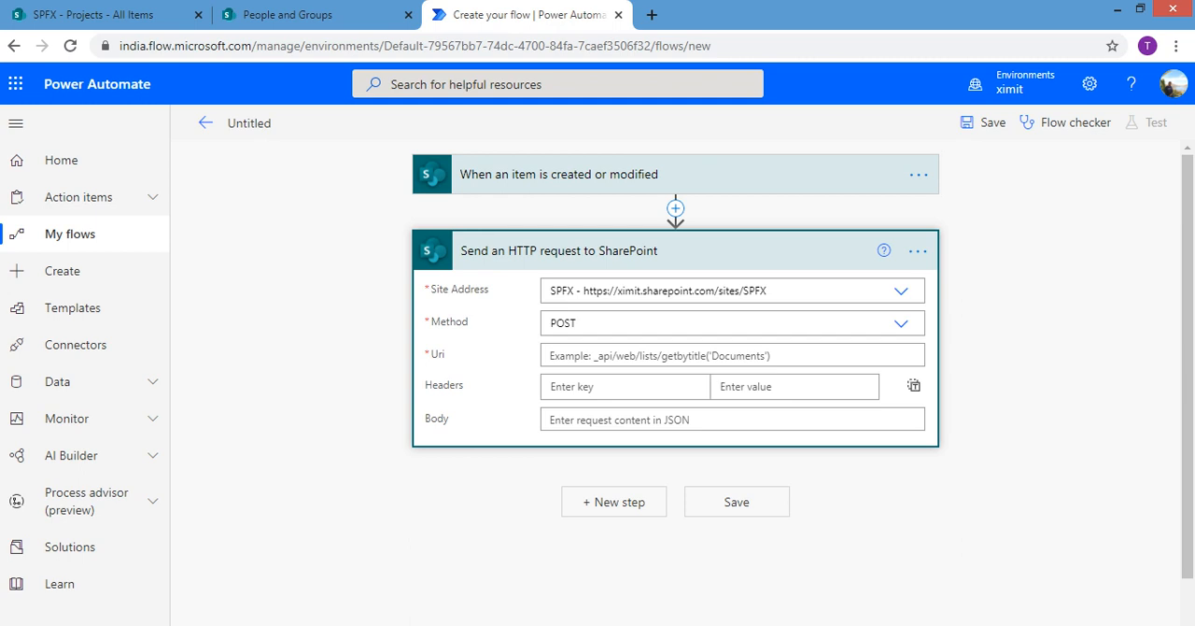
pyautogui.hotkey('alt', 'Tab')
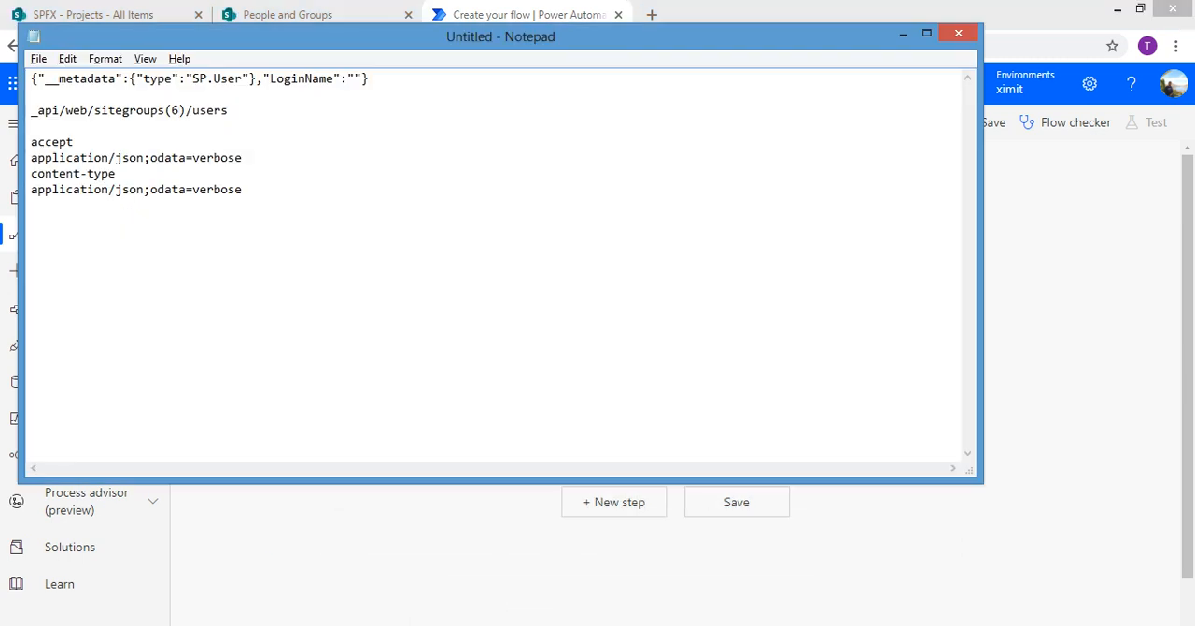
pyautogui.moveTo(228, 111); pyautogui.dragTo(31, 94)
pyautogui.hotkey('ctrl', 'c')
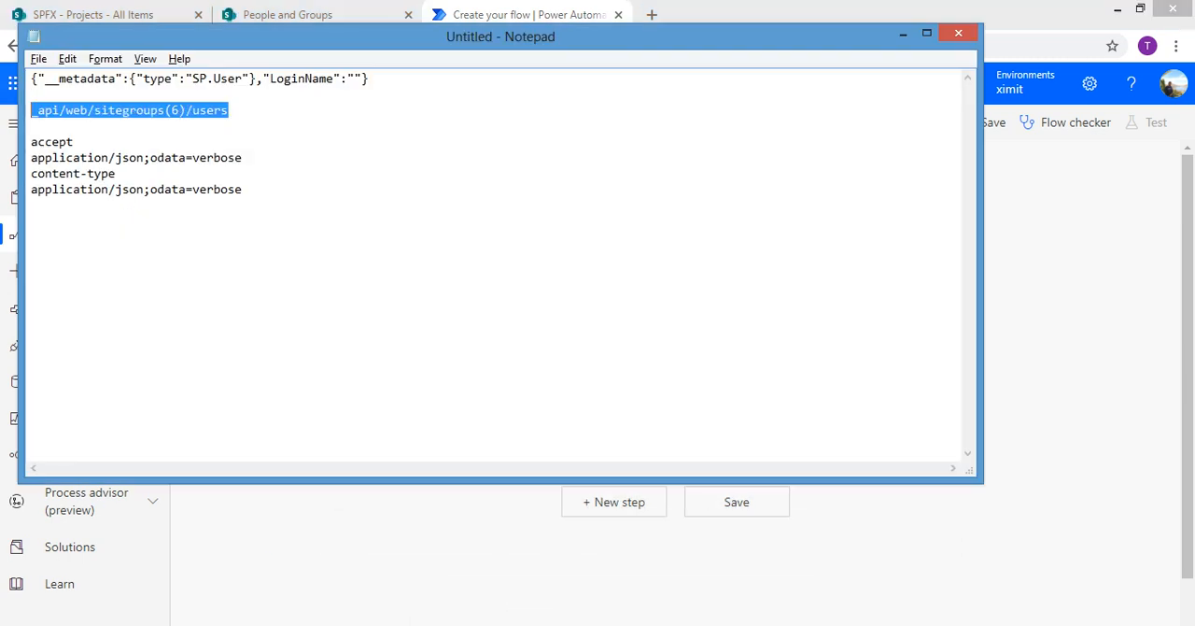
pyautogui.hotkey('alt', 'Tab')
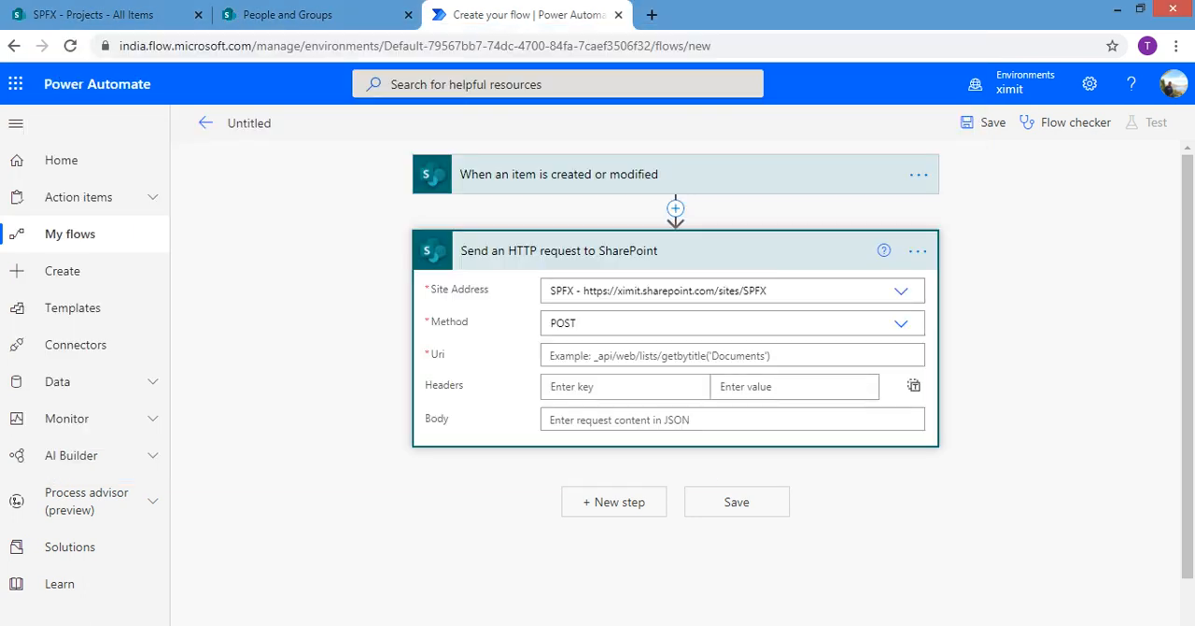
pyautogui.click(691, 354)
pyautogui.hotkey('ctrl', 'v')
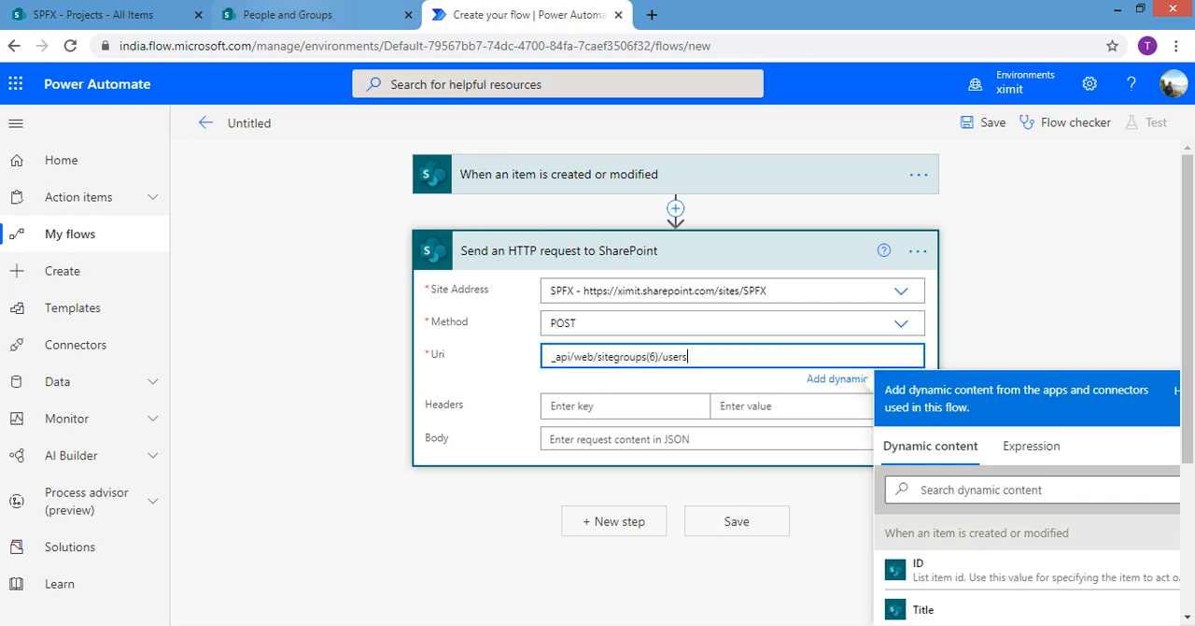
# Compare the membership group ID in the SPFX Members page address with the group number in the HTTP request's Uri
pyautogui.click(288, 14)
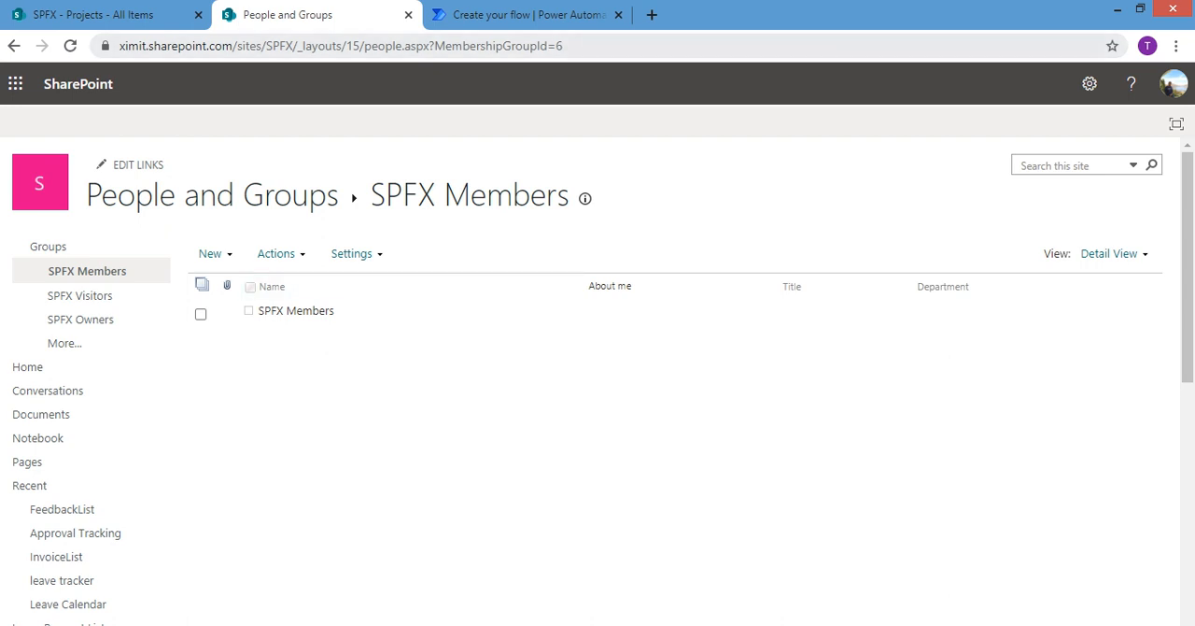
pyautogui.click(509, 14)
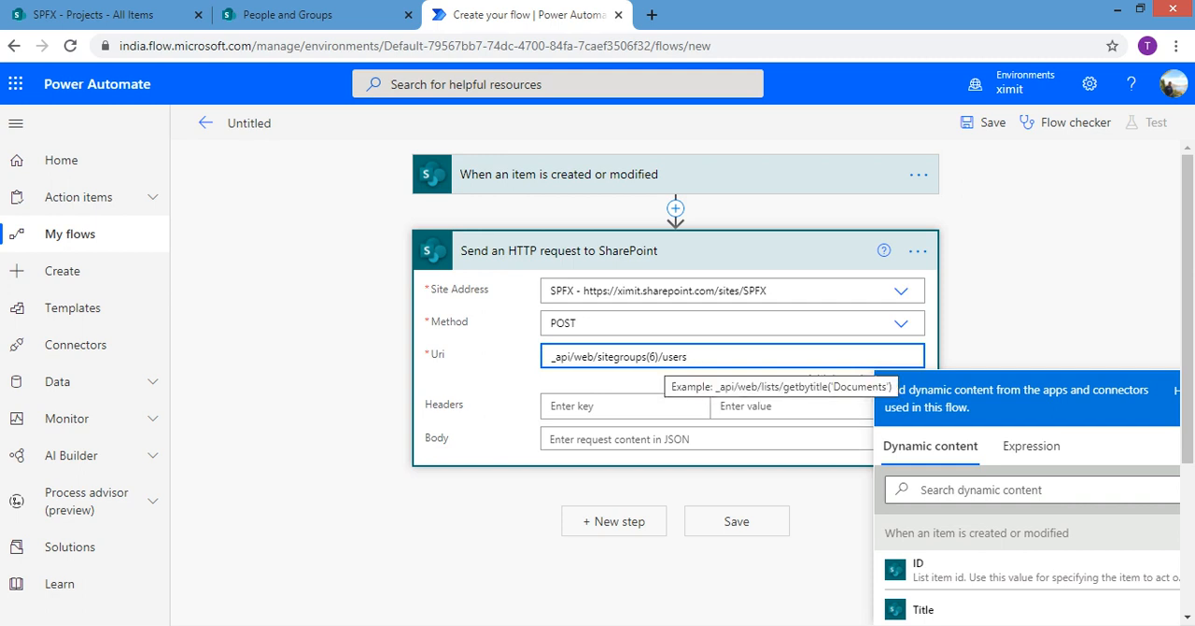
pyautogui.click(657, 357)
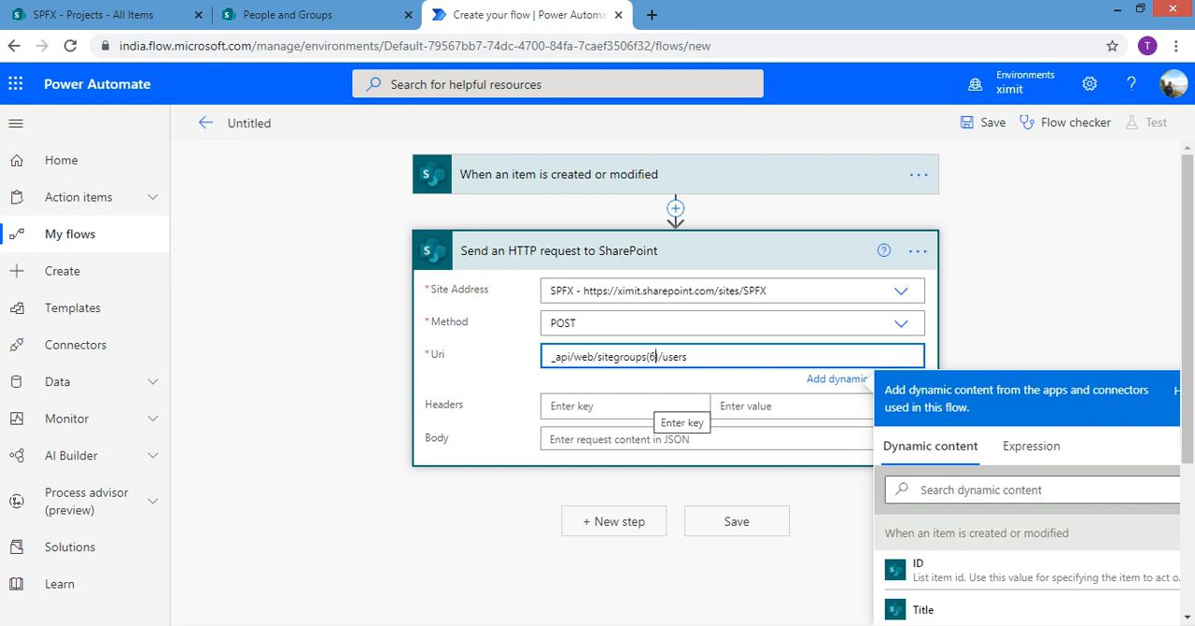
# Copy the accept header and its value application/json;odata=verbose from the Notepad notes into the HTTP request's headers
pyautogui.click(677, 407)
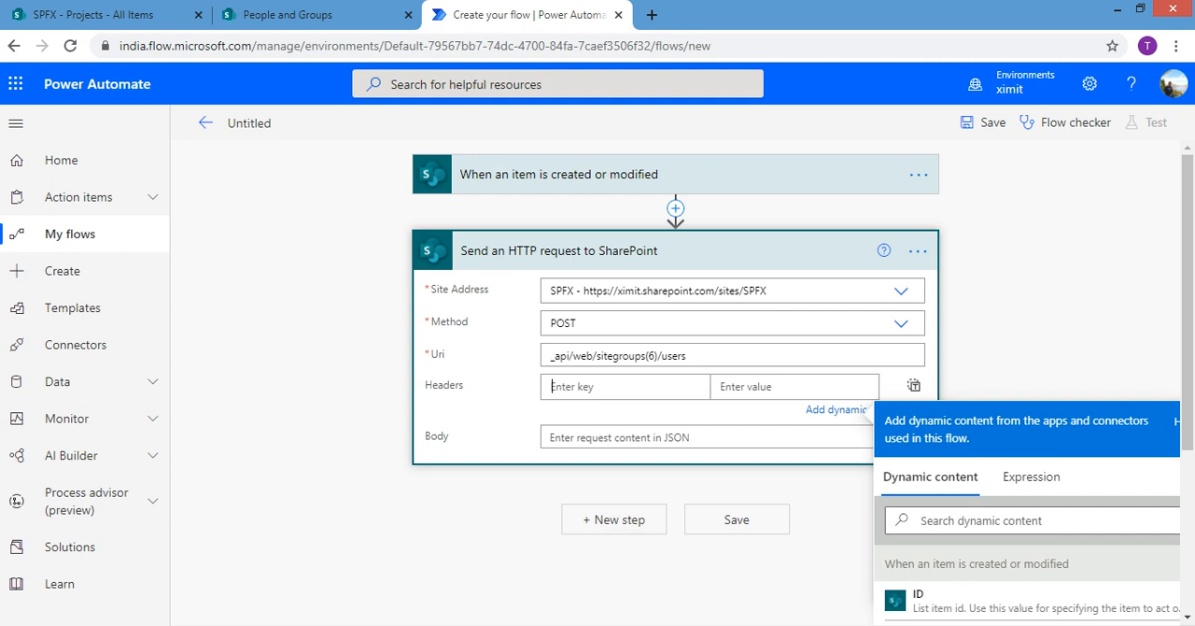
pyautogui.hotkey('alt', 'Tab')
pyautogui.click(74, 142)
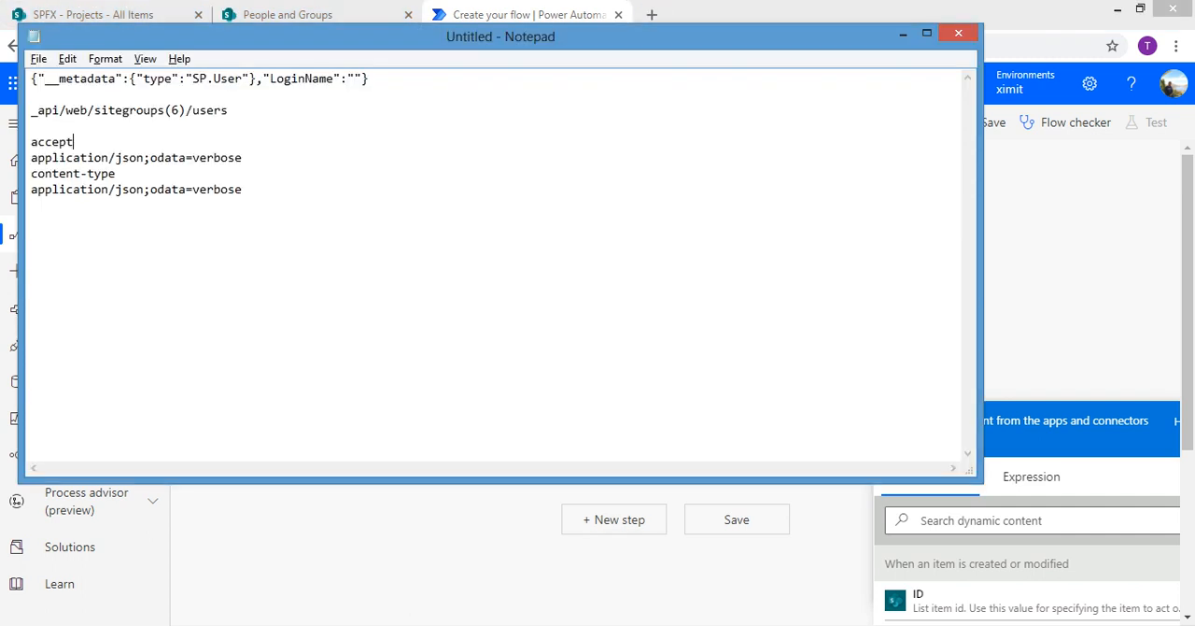
pyautogui.moveTo(74, 142); pyautogui.dragTo(32, 126)
pyautogui.hotkey('ctrl', 'c')
pyautogui.hotkey('alt', 'Tab')
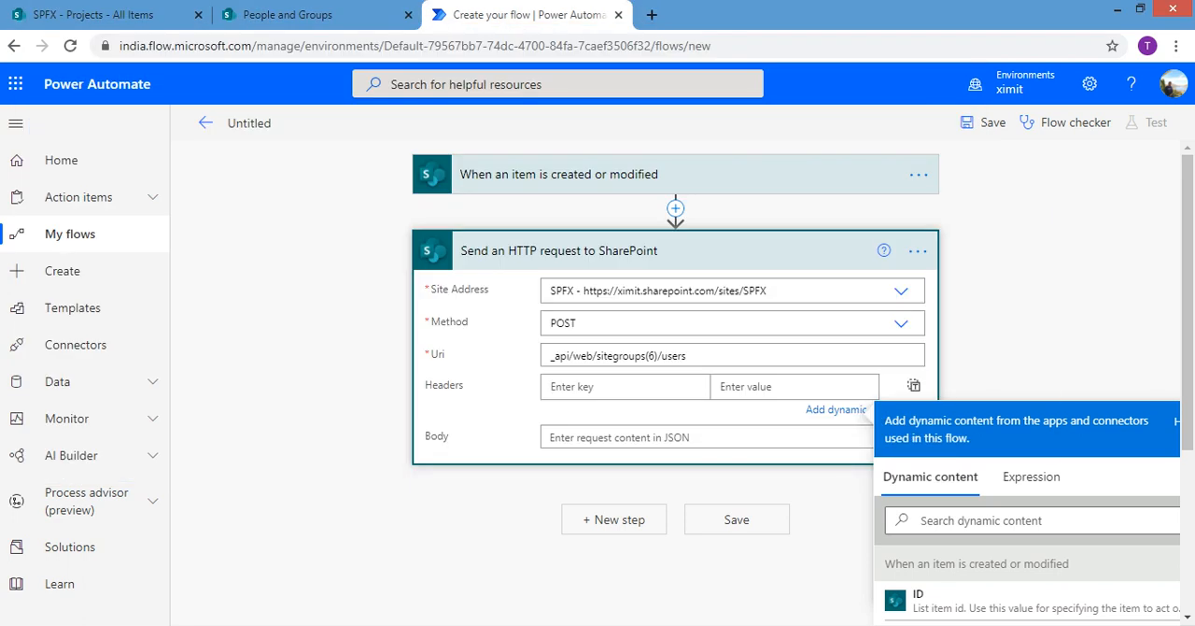
pyautogui.hotkey('ctrl', 'v')
pyautogui.hotkey('alt', 'Tab')
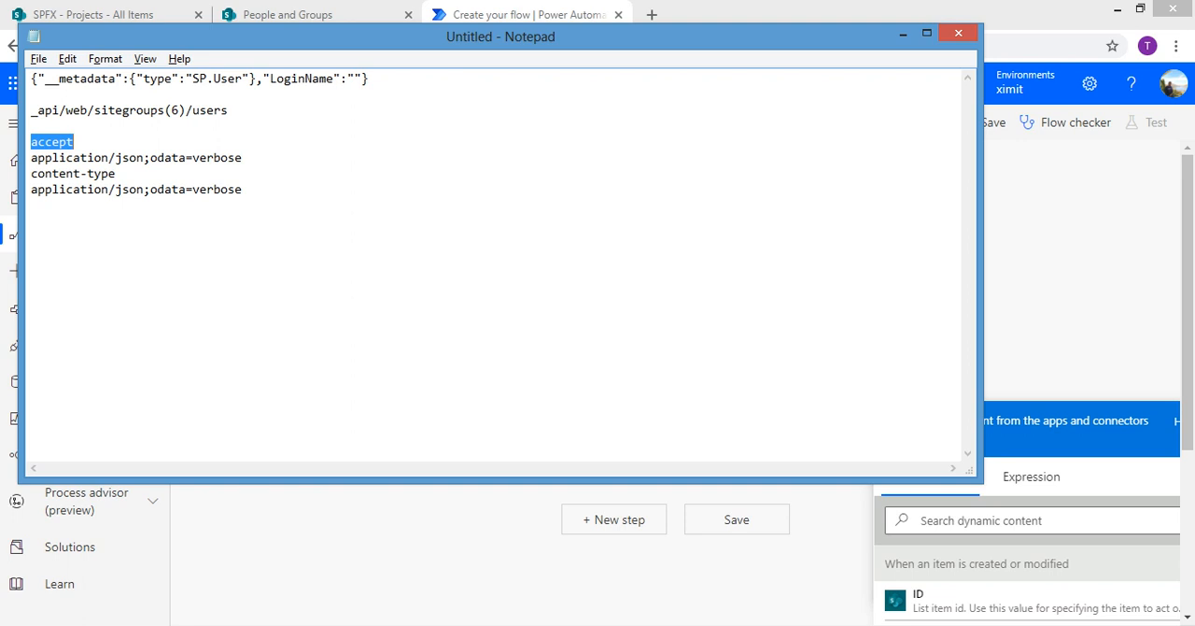
pyautogui.moveTo(243, 158); pyautogui.dragTo(31, 157)
pyautogui.hotkey('ctrl', 'c')
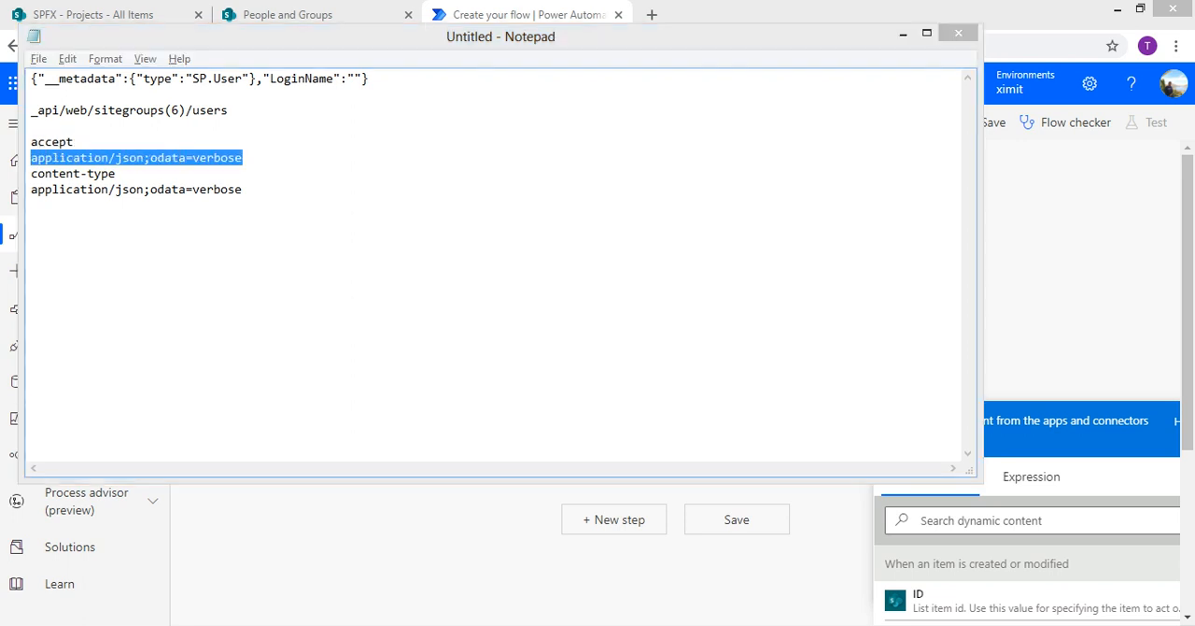
pyautogui.hotkey('alt', 'Tab')
pyautogui.hotkey('ctrl', 'v')
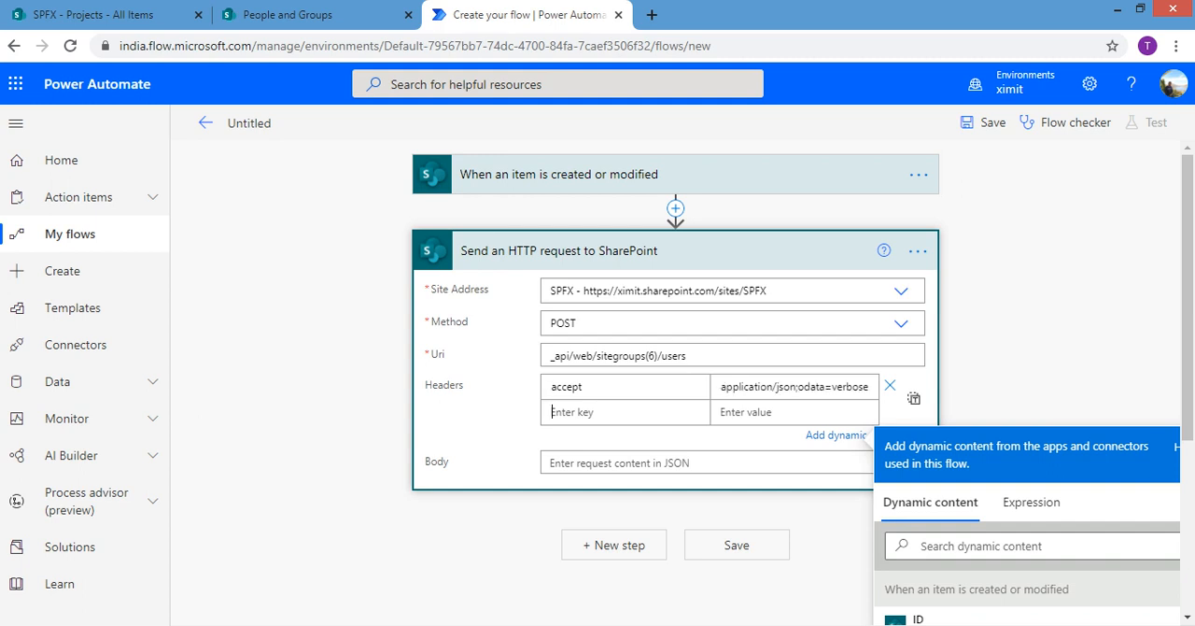
# Add a second header from the Notepad notes, content-type with the value application/json;odata=verbose
pyautogui.hotkey('alt', 'Tab')
pyautogui.press('Down')
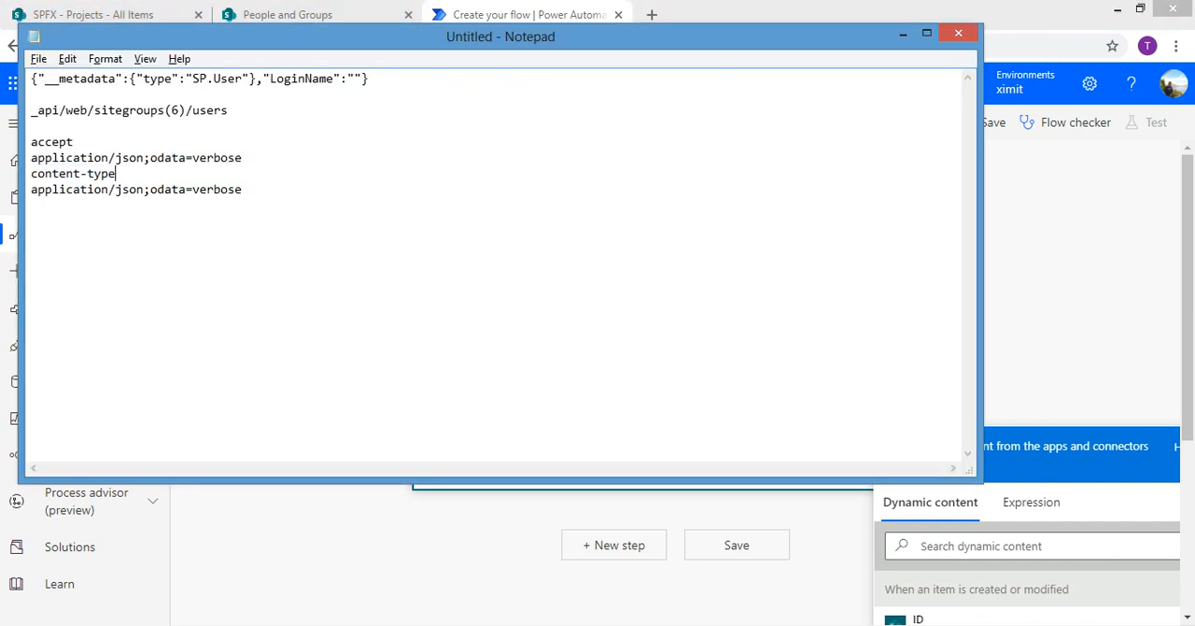
pyautogui.hotkey('shift', 'Home')
pyautogui.hotkey('ctrl', 'c')
pyautogui.hotkey('alt', 'Tab')
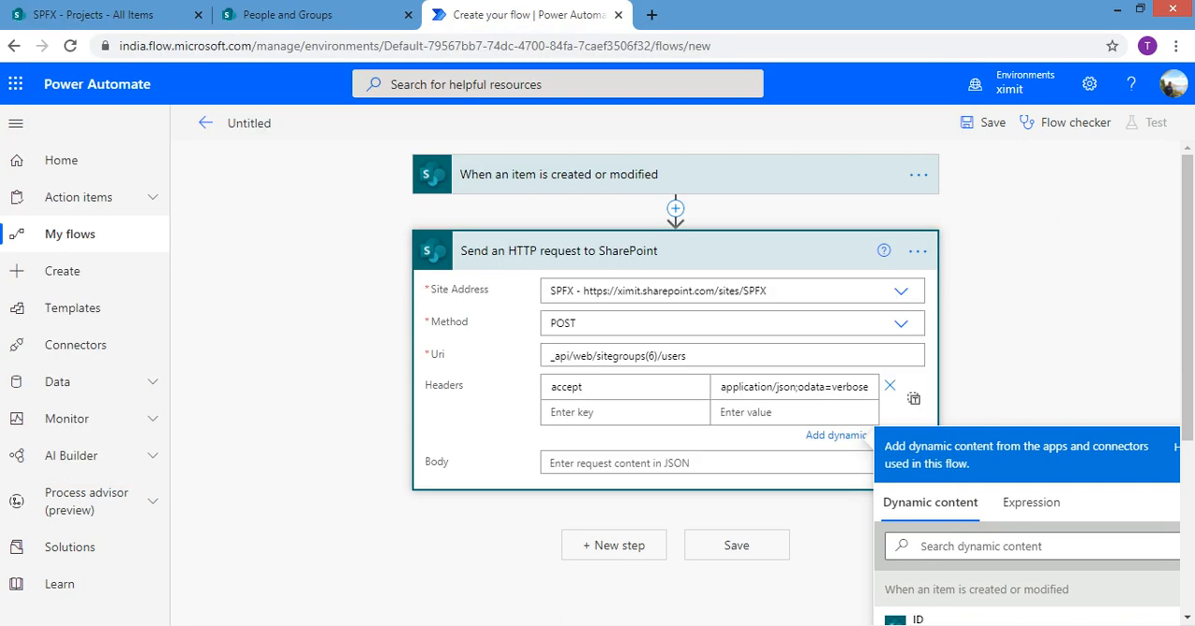
pyautogui.hotkey('ctrl', 'v')
pyautogui.hotkey('alt', 'Tab')
pyautogui.press('Down')
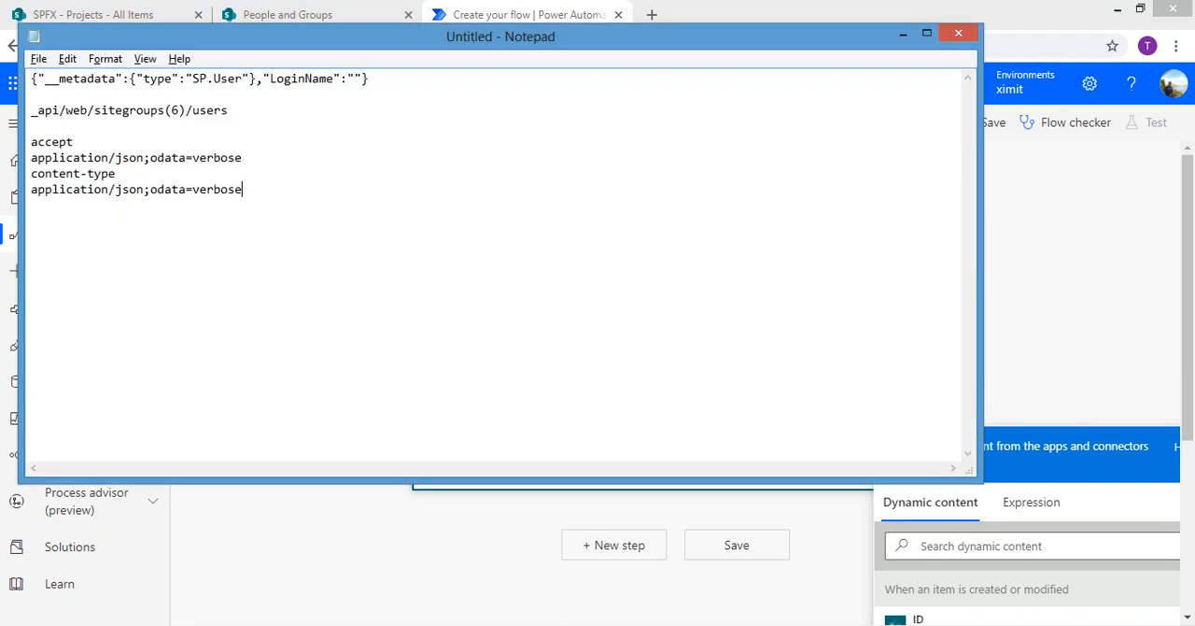
pyautogui.hotkey('shift', 'Home')
pyautogui.hotkey('ctrl', 'c')
pyautogui.hotkey('alt', 'Tab')
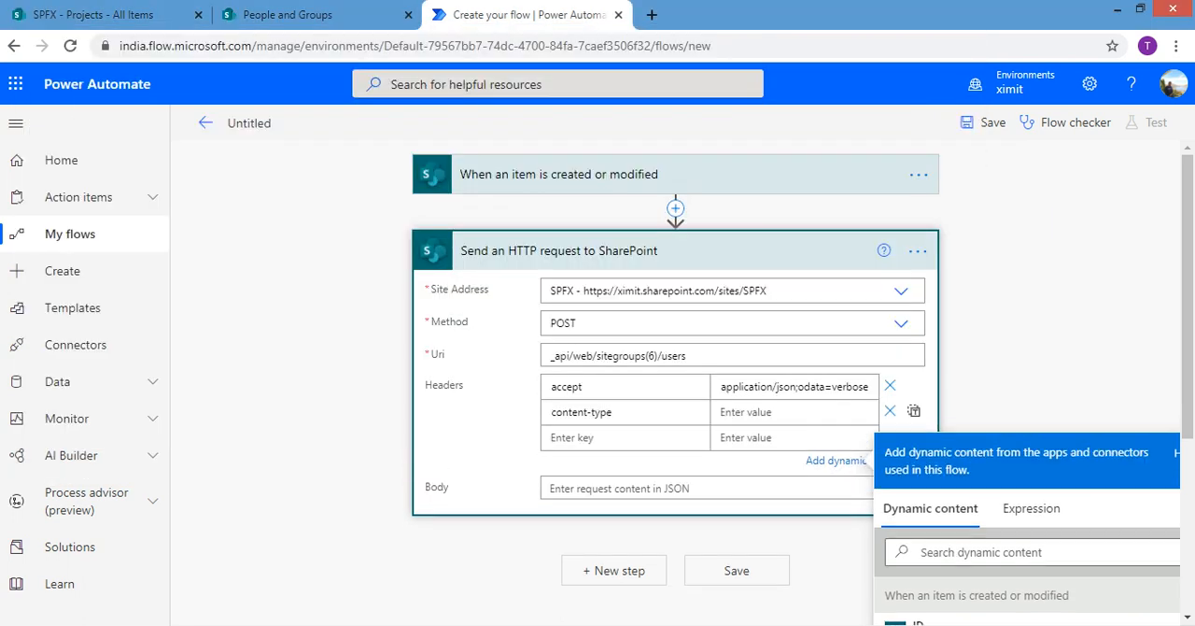
pyautogui.hotkey('ctrl', 'v')
# Copy the JSON line {"__metadata":{"type":"SP.User"},"LoginName":""} from the Notepad notes into the HTTP request's body
pyautogui.click(707, 487)
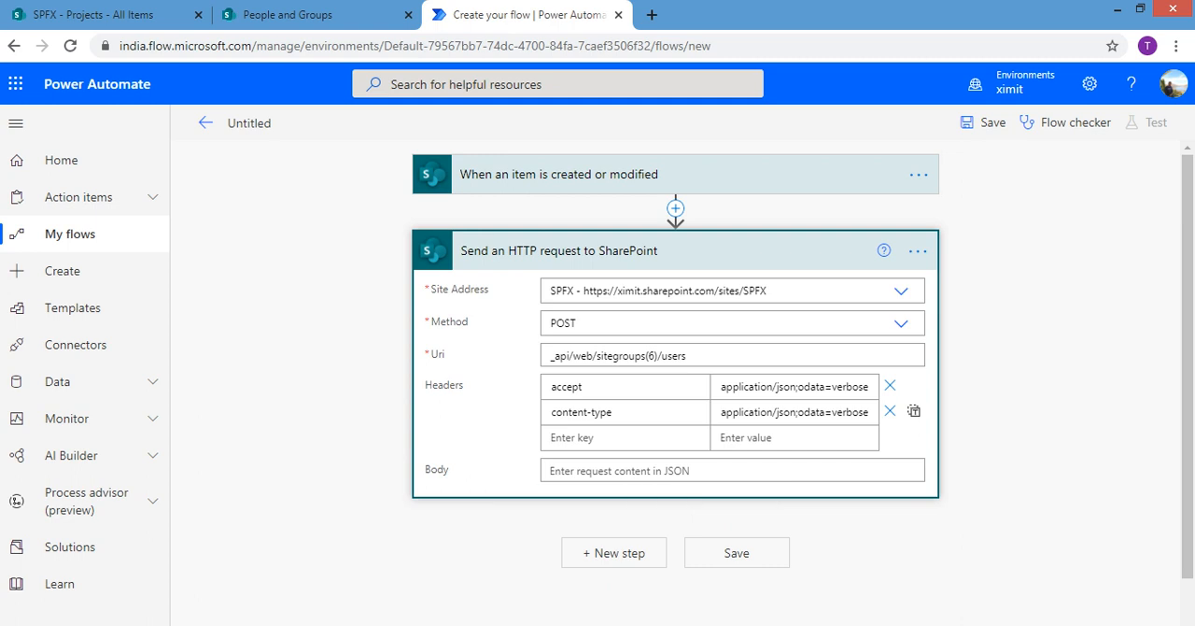
pyautogui.click(696, 470)
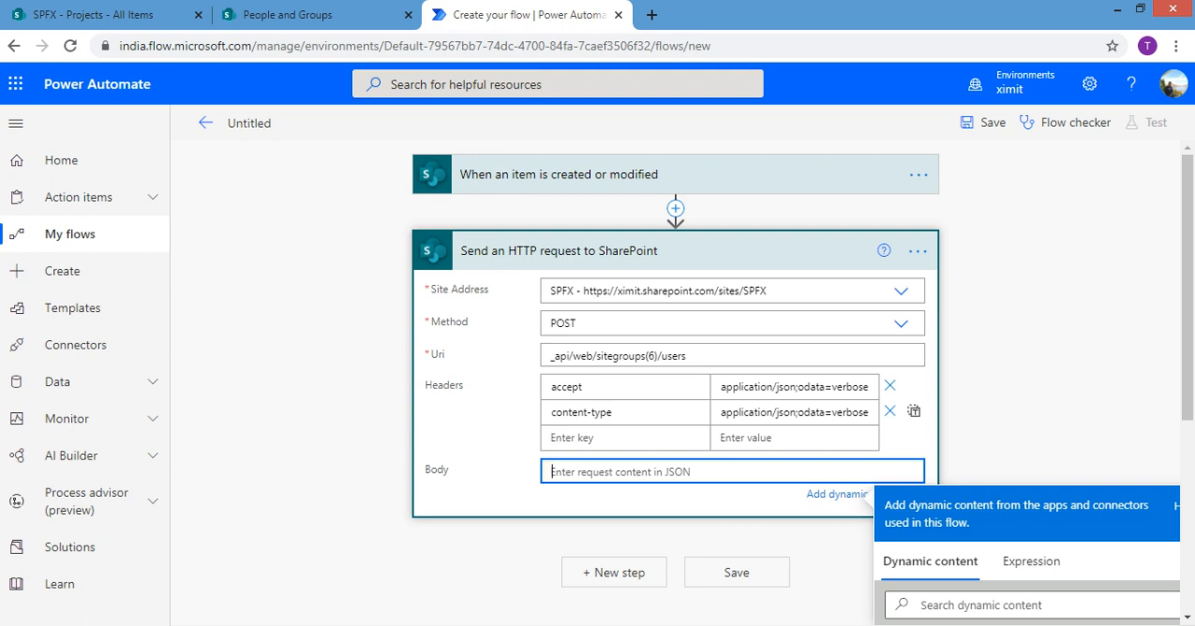
pyautogui.hotkey('alt', 'Tab')
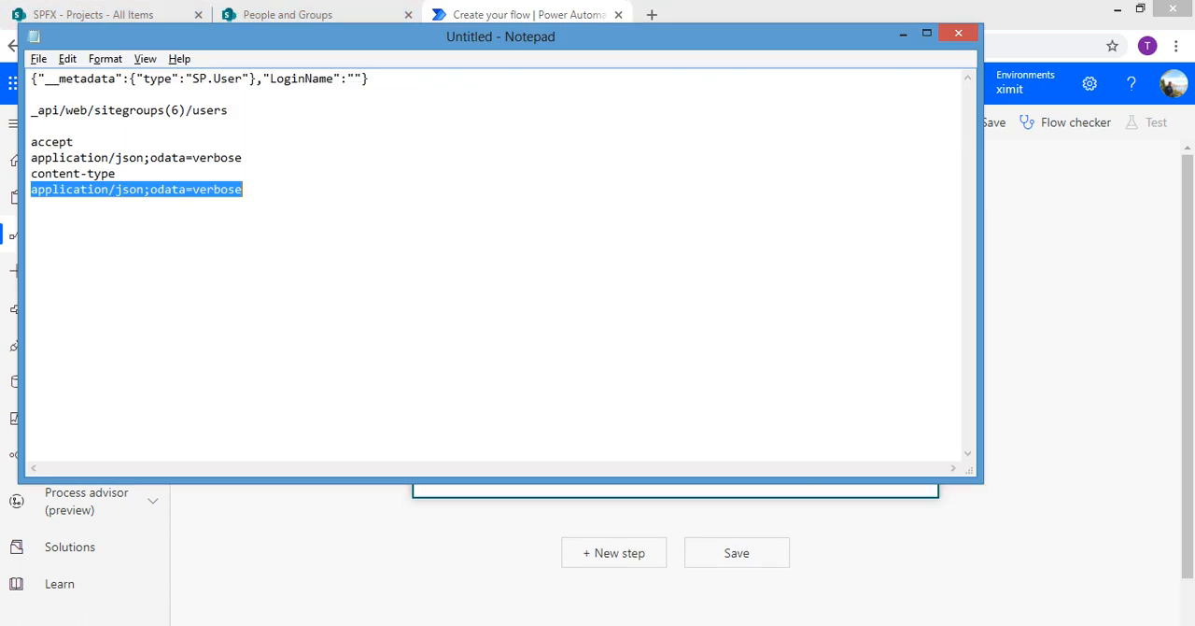
pyautogui.moveTo(370, 79); pyautogui.dragTo(31, 80)
pyautogui.hotkey('ctrl', 'c')
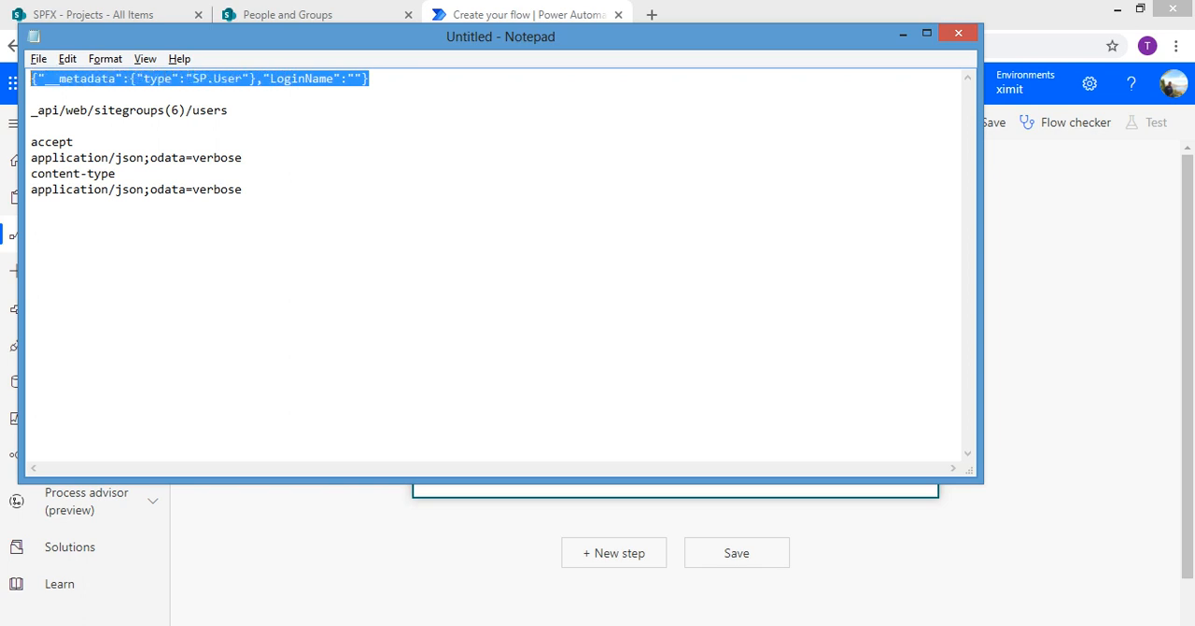
pyautogui.hotkey('alt', 'Tab')
pyautogui.click(732, 470)
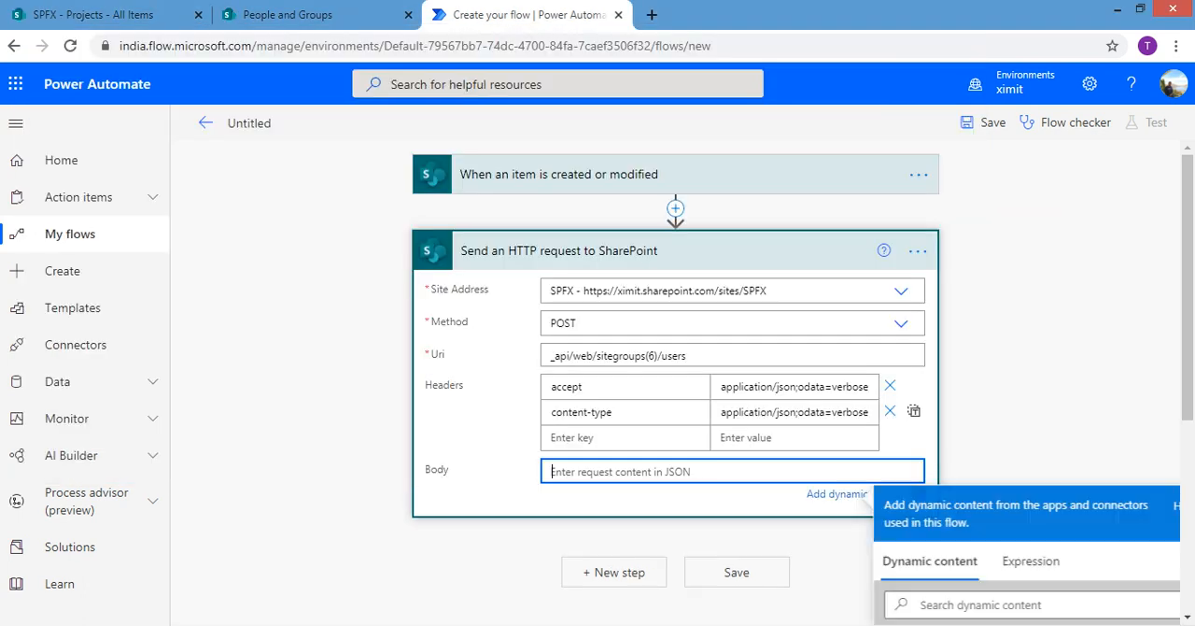
pyautogui.hotkey('ctrl', 'v')
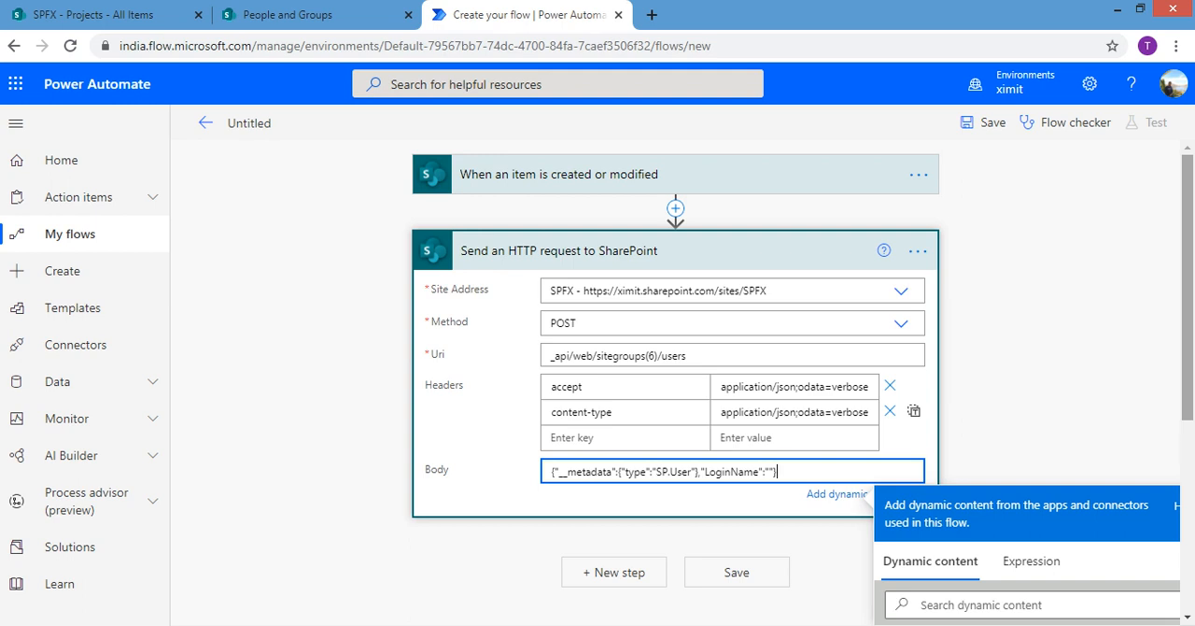
# Search the dynamic content for "man" and insert Manager Claims between the LoginName quotes in the body
pyautogui.moveTo(1187, 318); pyautogui.dragTo(1186, 392)
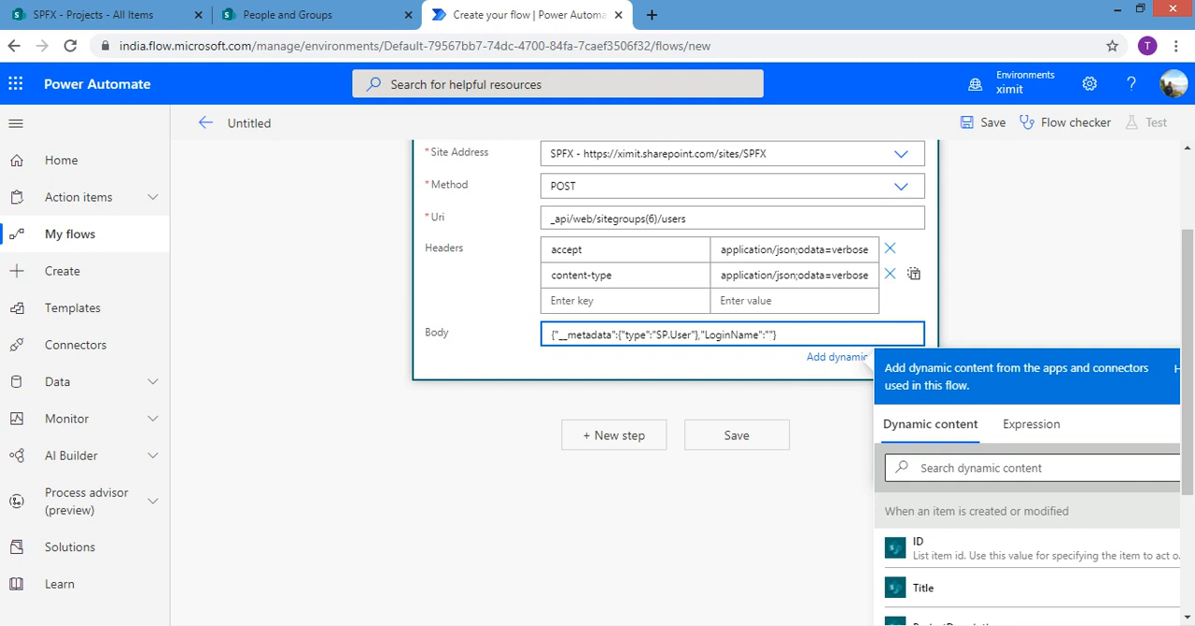
pyautogui.scroll(-2, 794, 373)
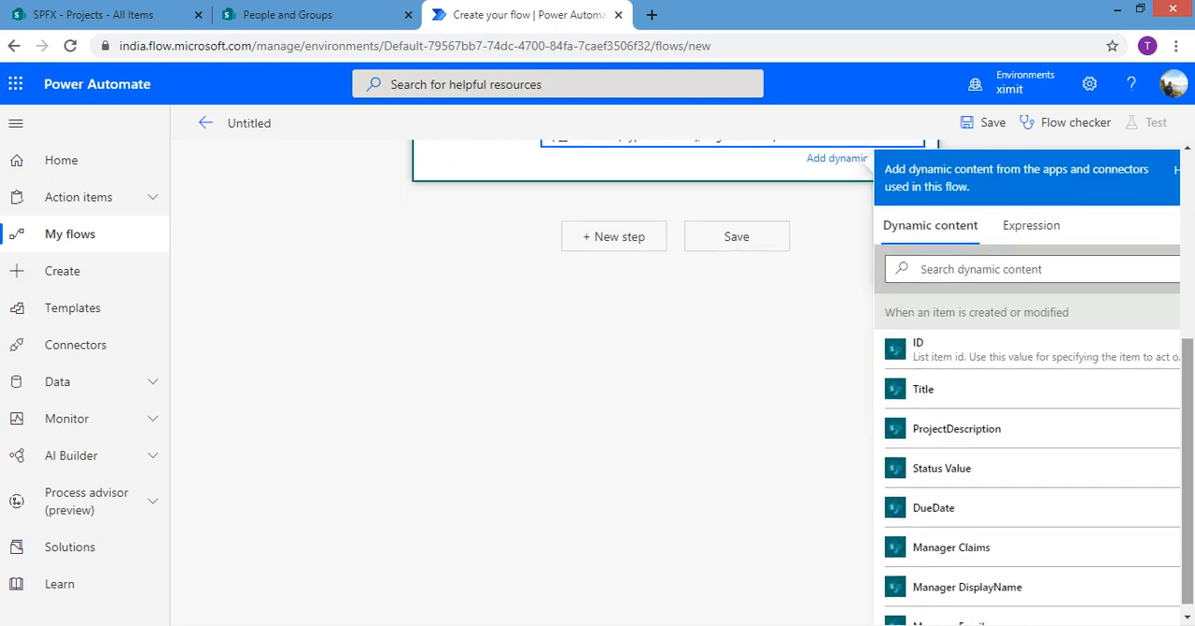
pyautogui.click(981, 269)
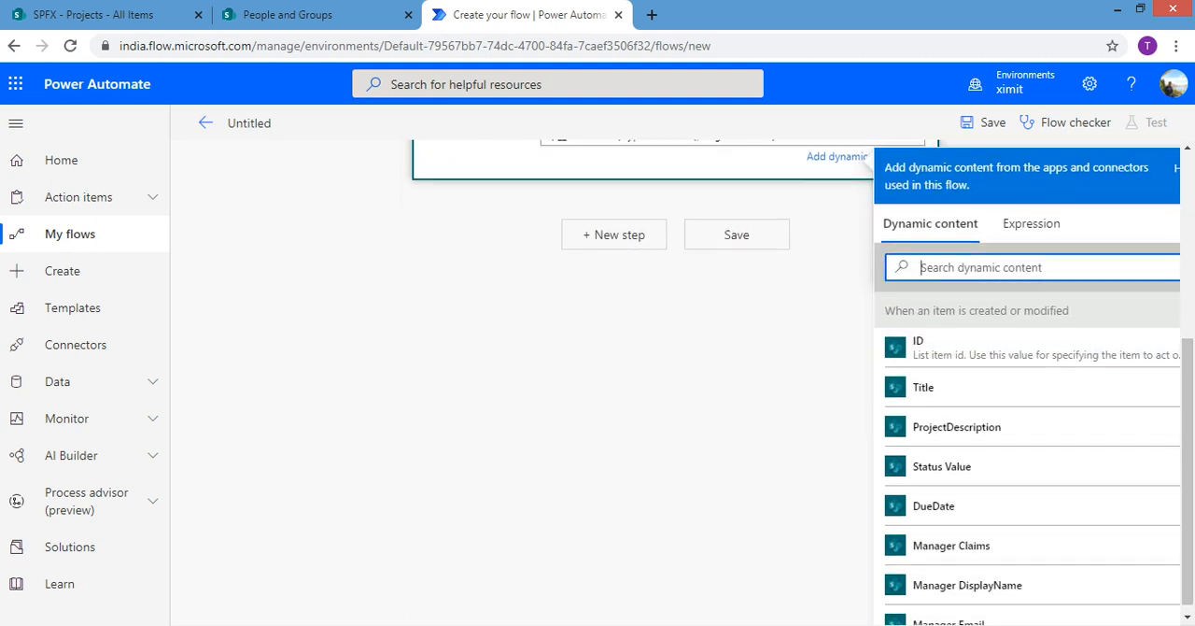
pyautogui.write('man')
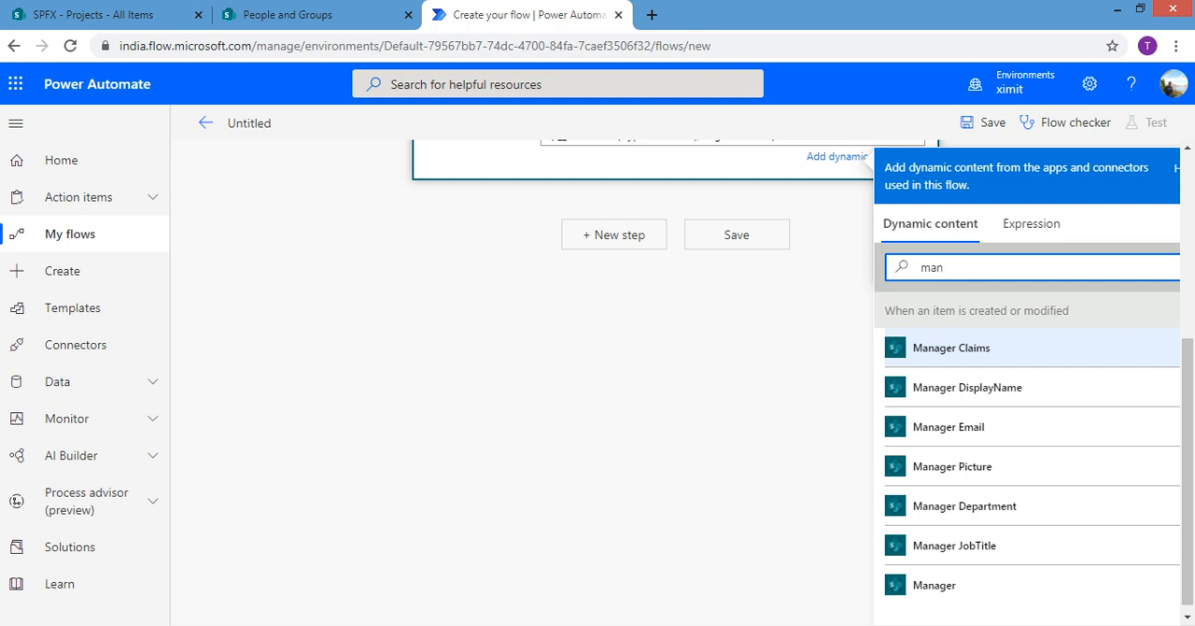
pyautogui.click(951, 347)
pyautogui.moveTo(1188, 439); pyautogui.dragTo(1187, 255)
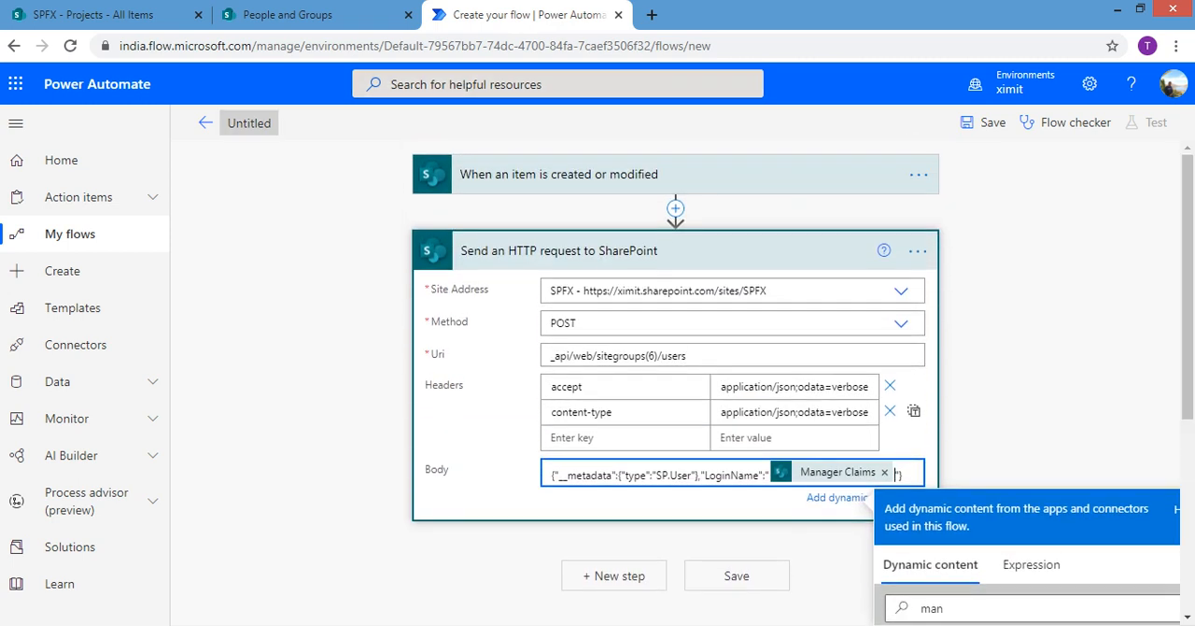
# Name the flow "Add user to PM Group" and save it
pyautogui.click(231, 122)
pyautogui.write('Ad')
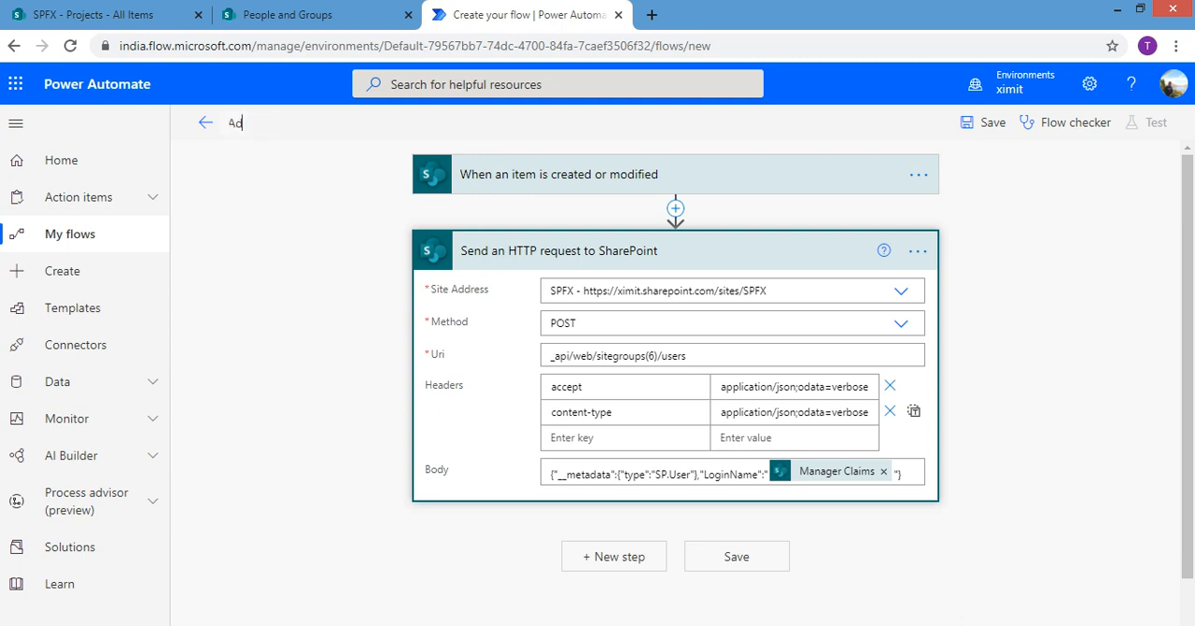
pyautogui.write('d user ')
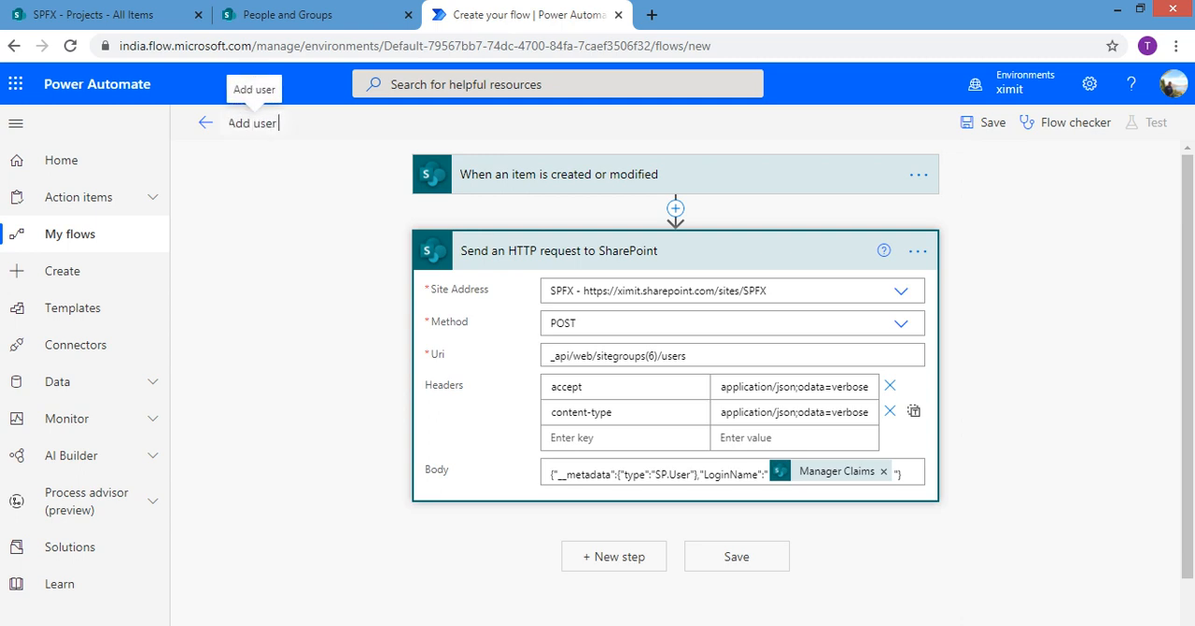
pyautogui.write('toP')
pyautogui.press('BackSpace')
pyautogui.write('PM Gou')
pyautogui.press('BackSpace')
pyautogui.press('BackSpace')
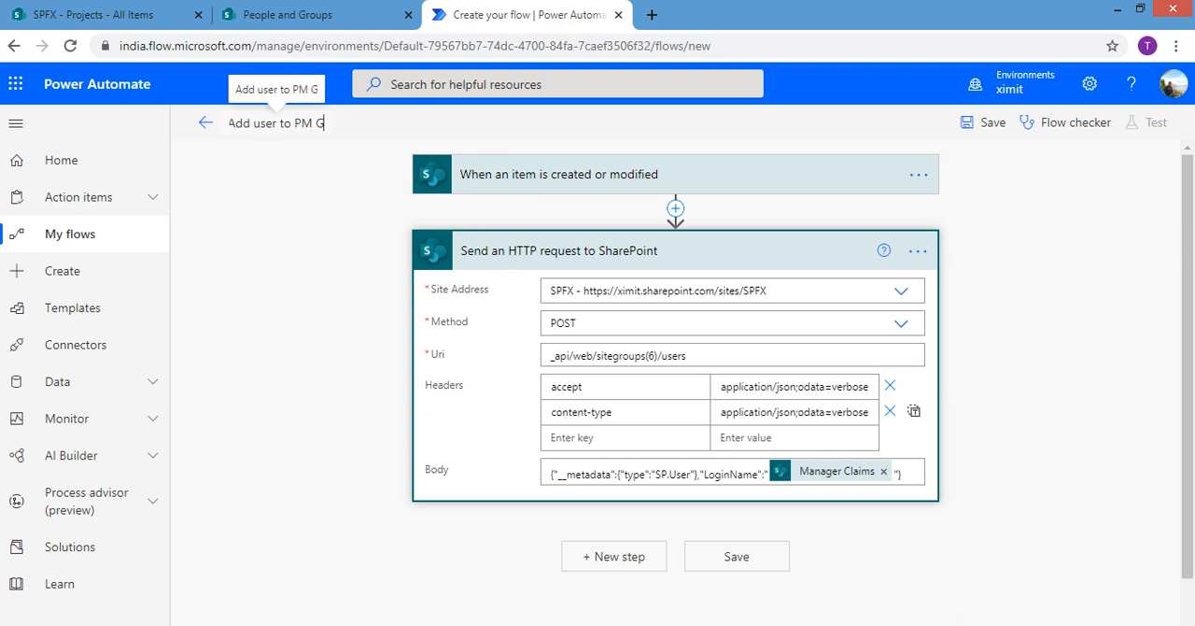
pyautogui.write('roup')
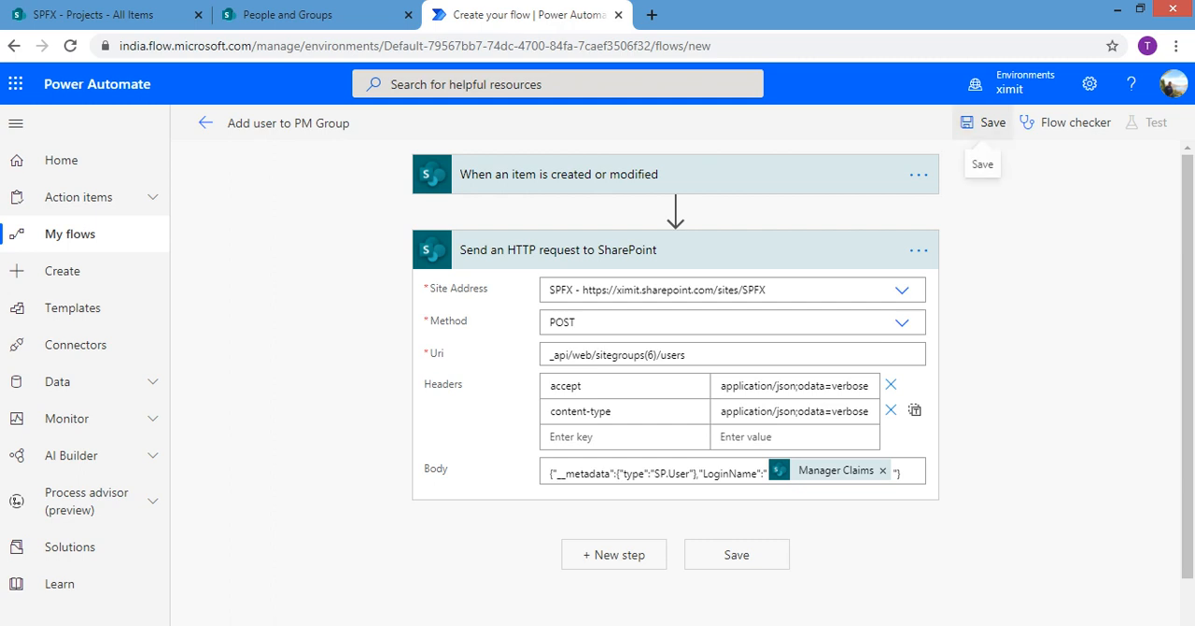
pyautogui.click(990, 123)
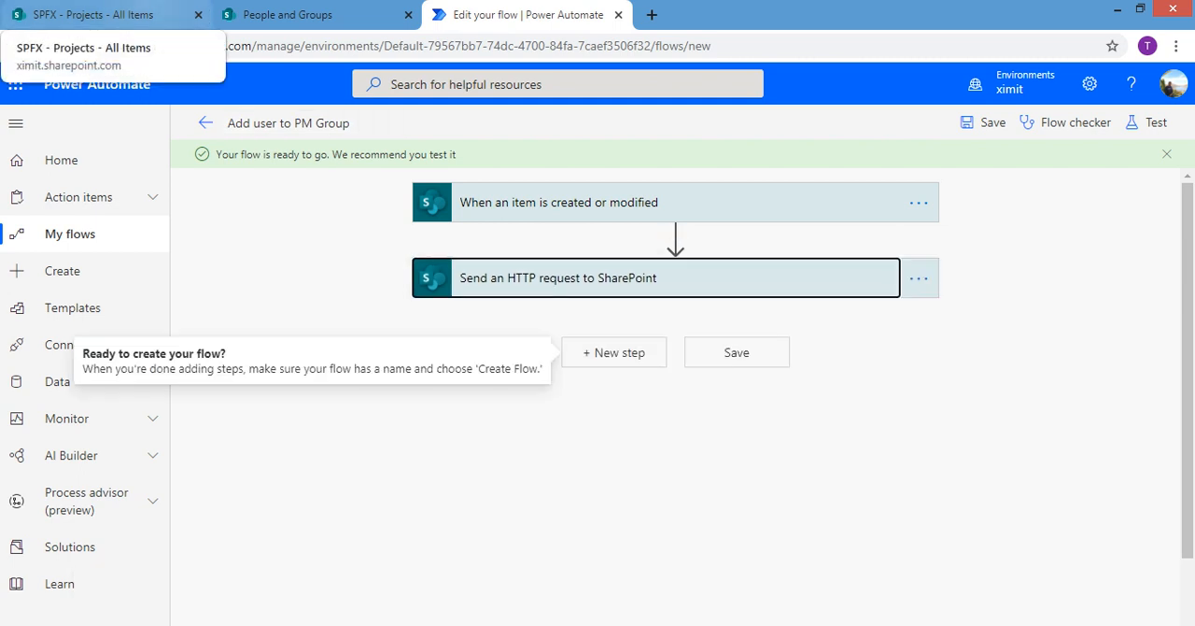
# Start a new item in the SharePoint Projects list with the title "IOV project" and enter the manager's name
pyautogui.click(94, 14)
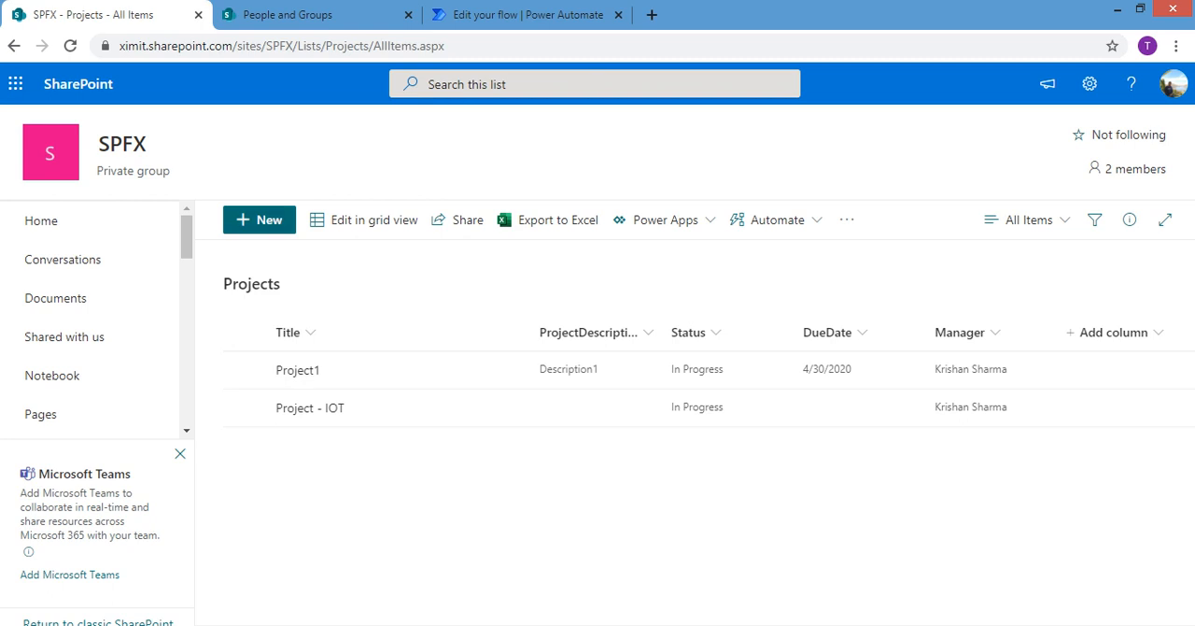
pyautogui.click(261, 221)
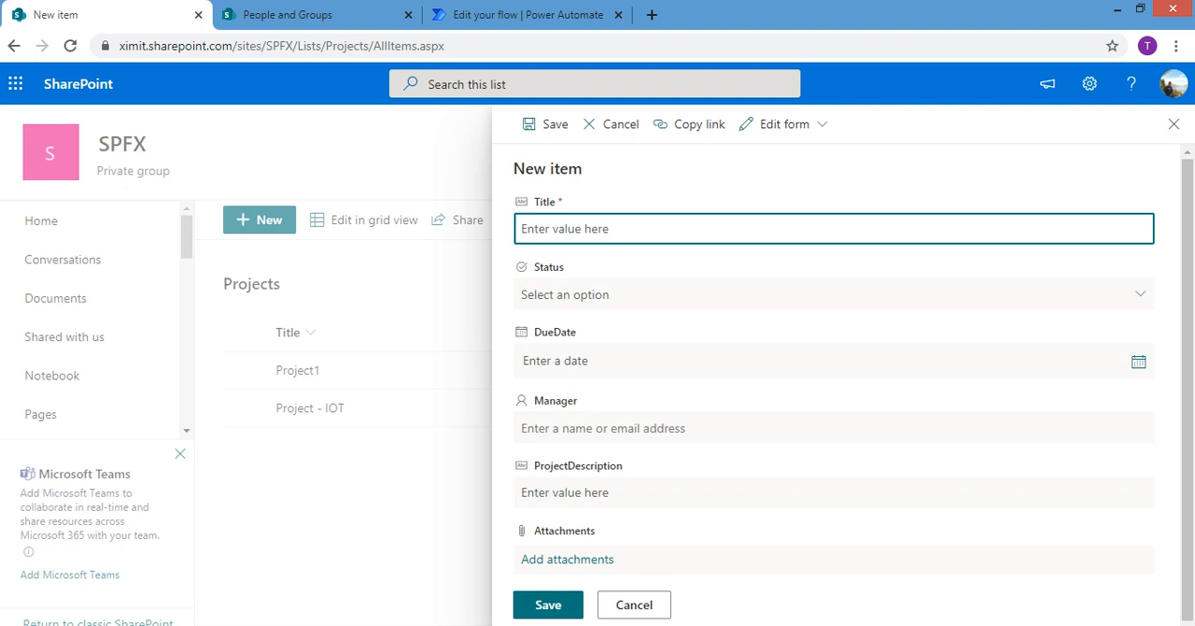
pyautogui.write('IOV project')
pyautogui.click(691, 428)
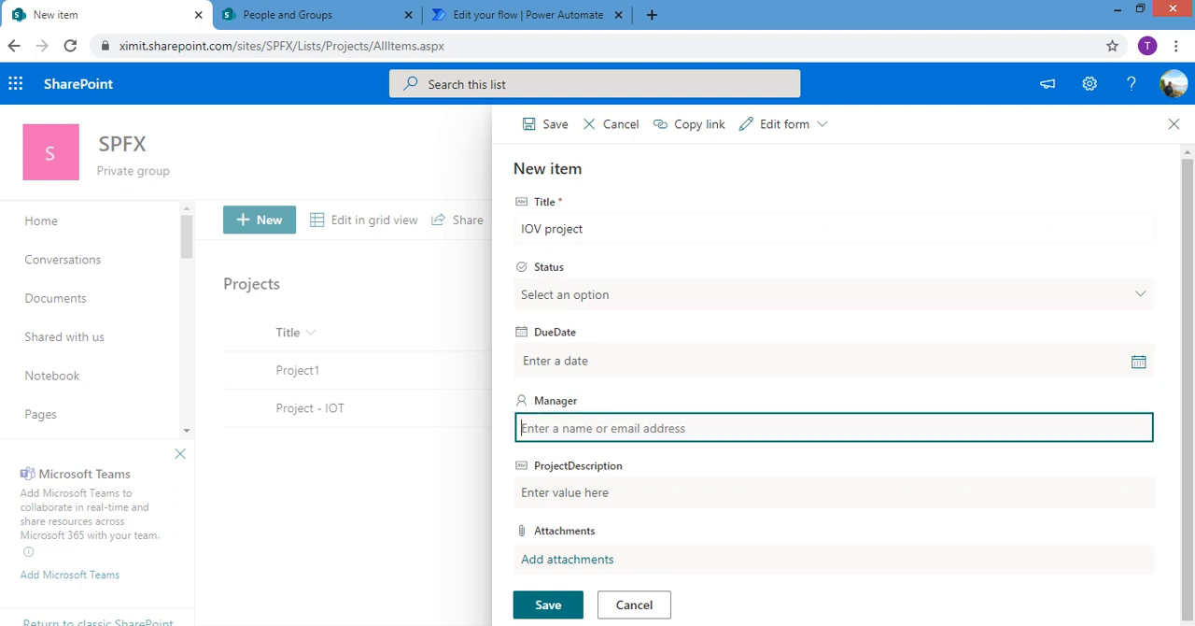
pyautogui.write('krisha')
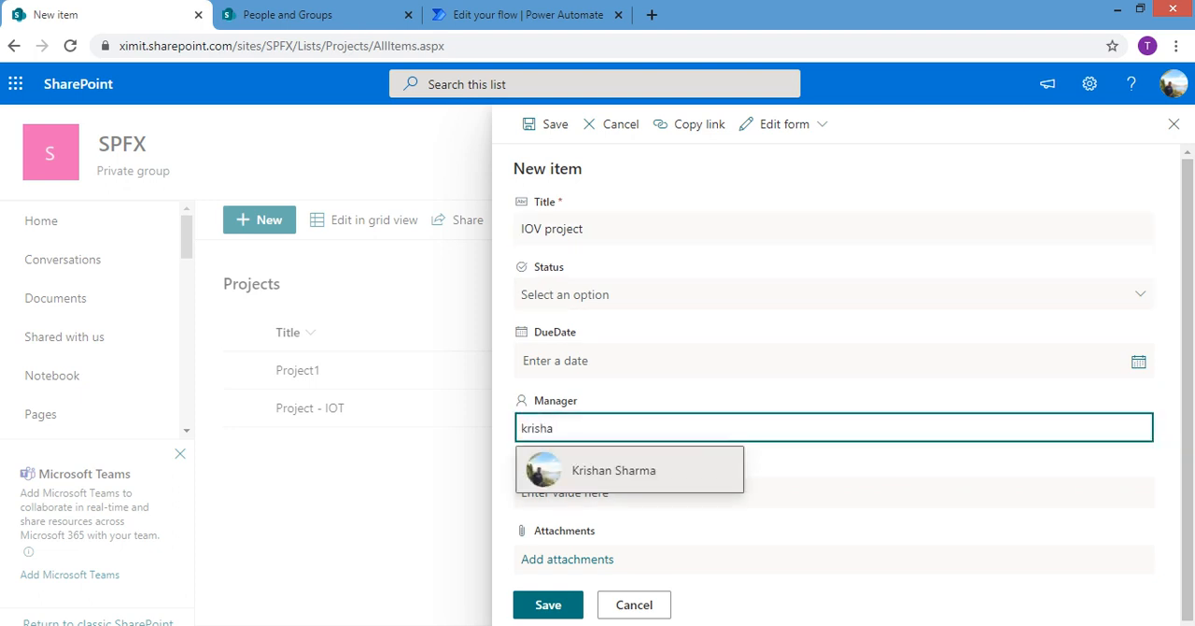
pyautogui.write('n')
pyautogui.press('Return')
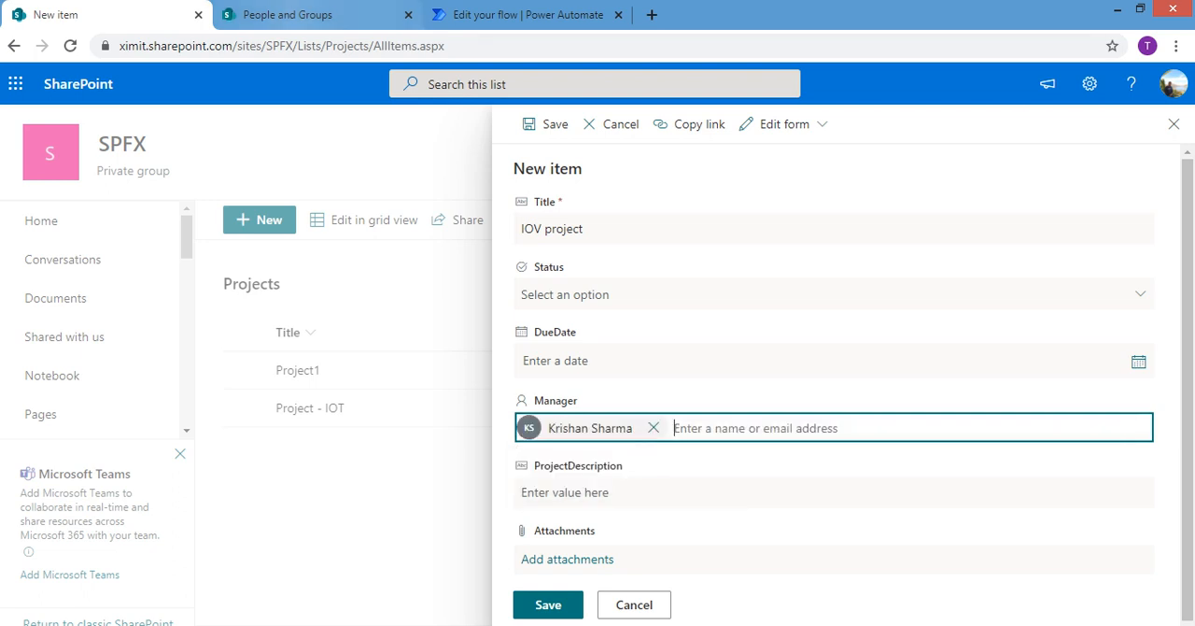
# Review the current member list of the SPFX Members group
pyautogui.click(285, 14)
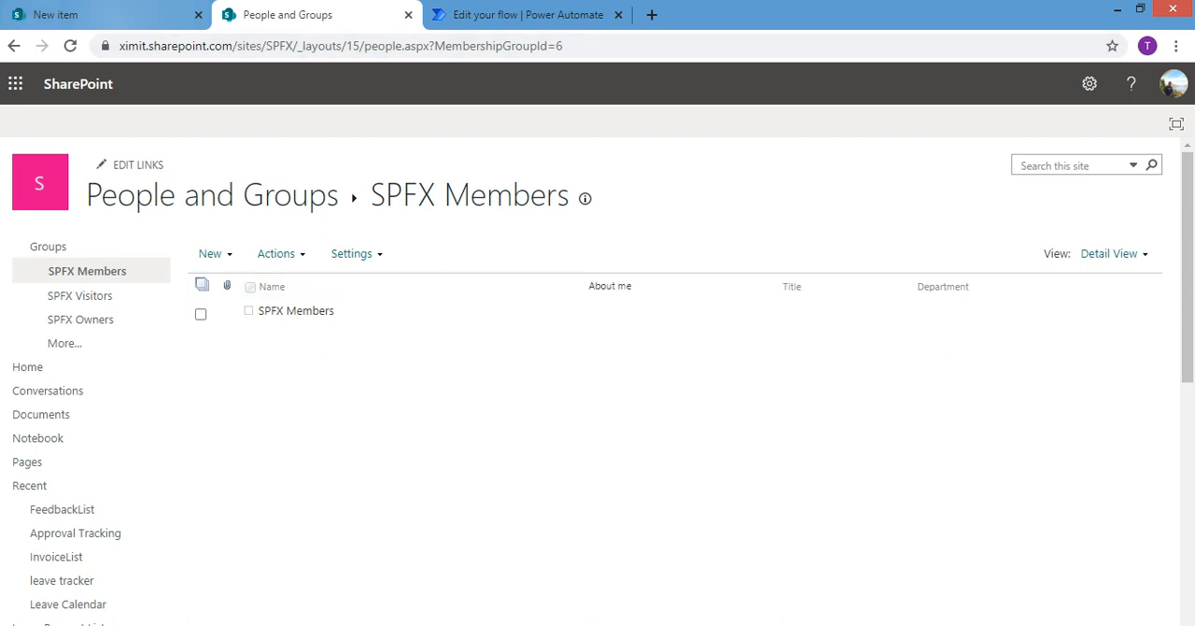
# Enter "test desc" as the new IOV project item's ProjectDescription and save the item
pyautogui.click(105, 15)
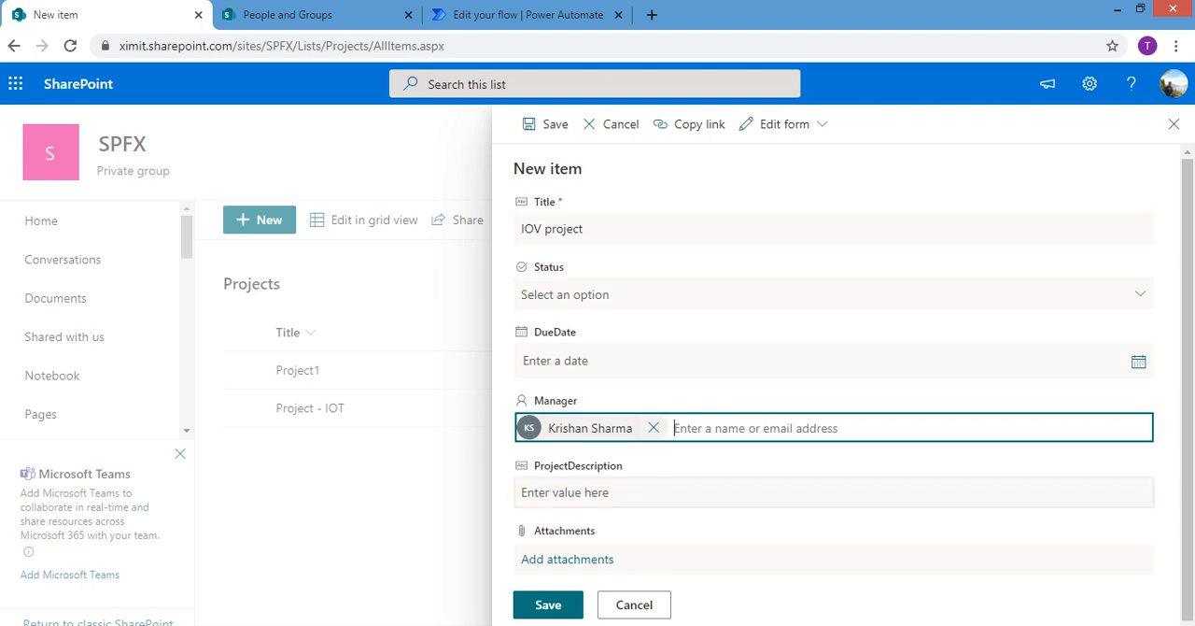
pyautogui.click(616, 492)
pyautogui.write('tet')
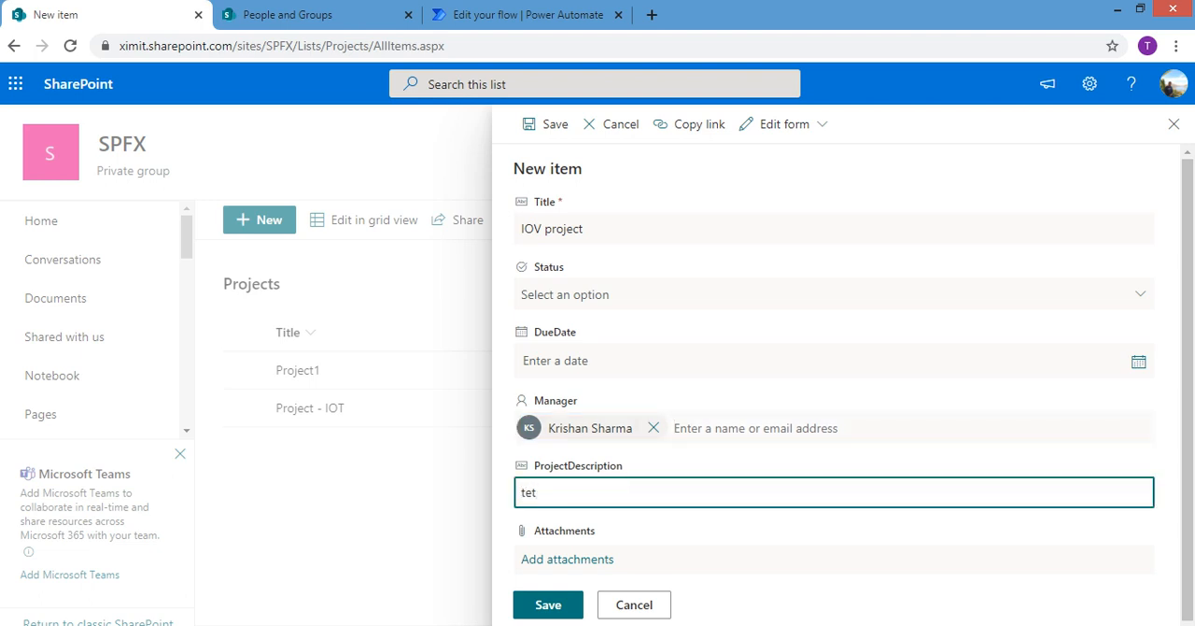
pyautogui.press('BackSpace')
pyautogui.write('st desc')
pyautogui.click(572, 607)
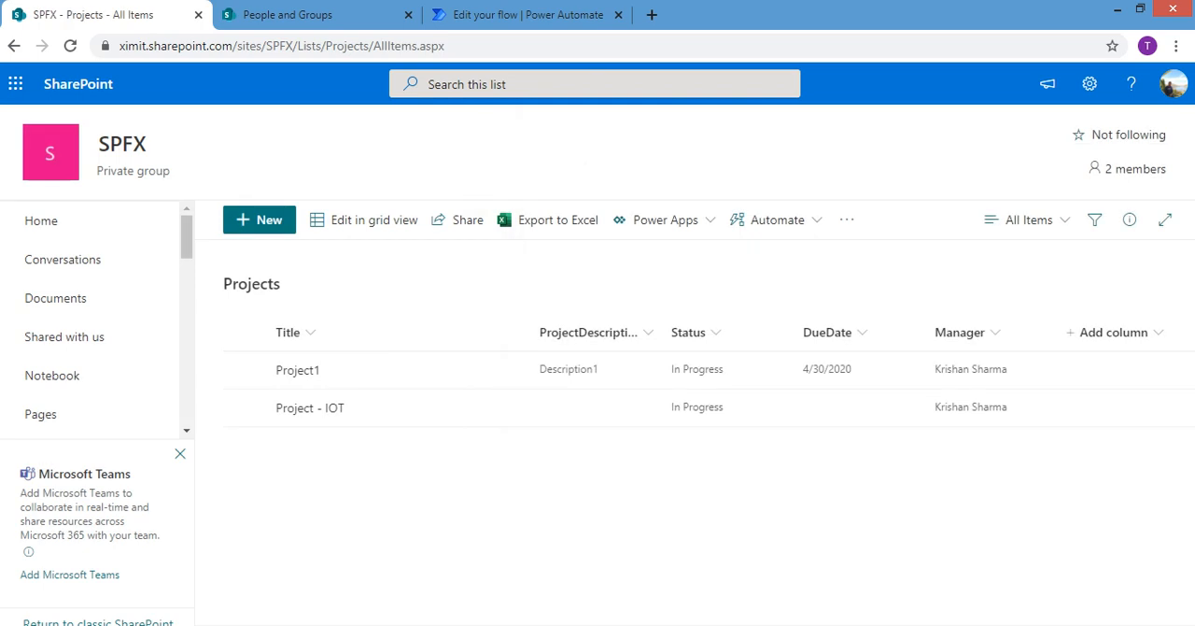
# Switch to Power Automate, go to the details page of the Add user to PM Group flow, and refresh its run history until a run appears
pyautogui.click(523, 14)
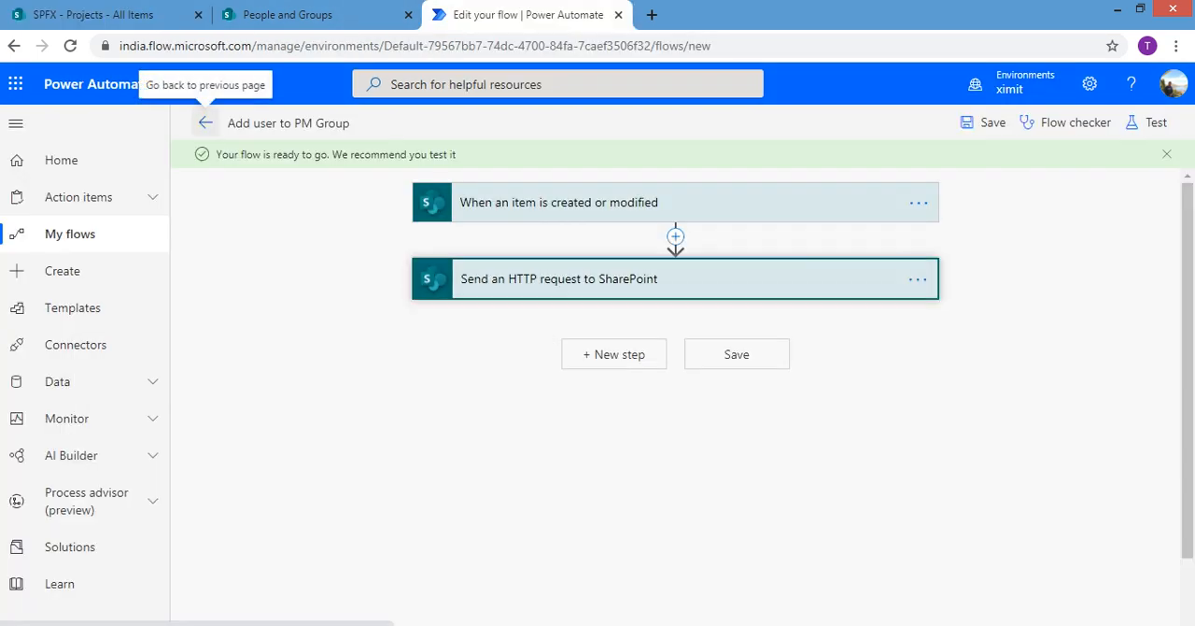
pyautogui.click(205, 122)
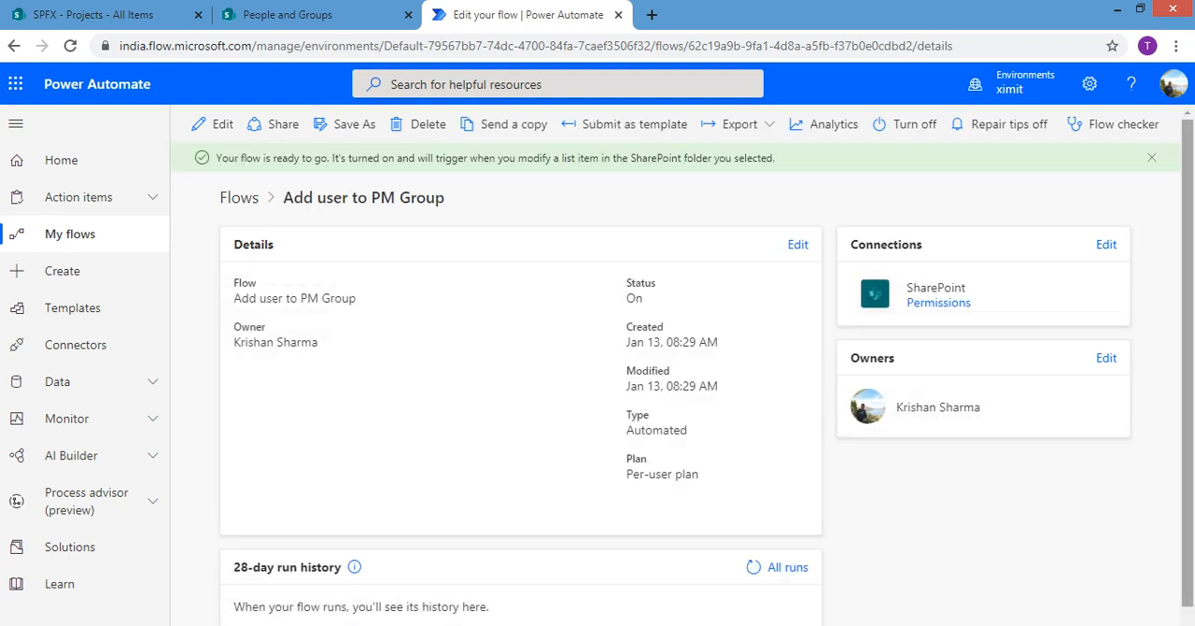
pyautogui.moveTo(1187, 308); pyautogui.dragTo(1187, 327)
pyautogui.click(754, 547)
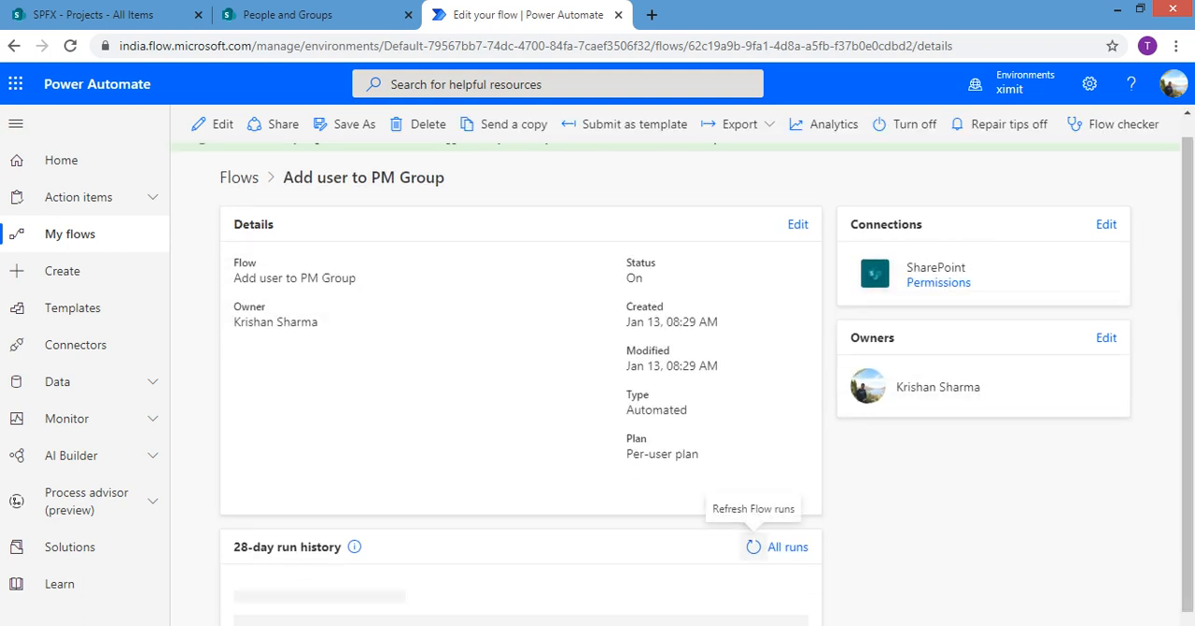
pyautogui.click(754, 547)
pyautogui.click(754, 547)
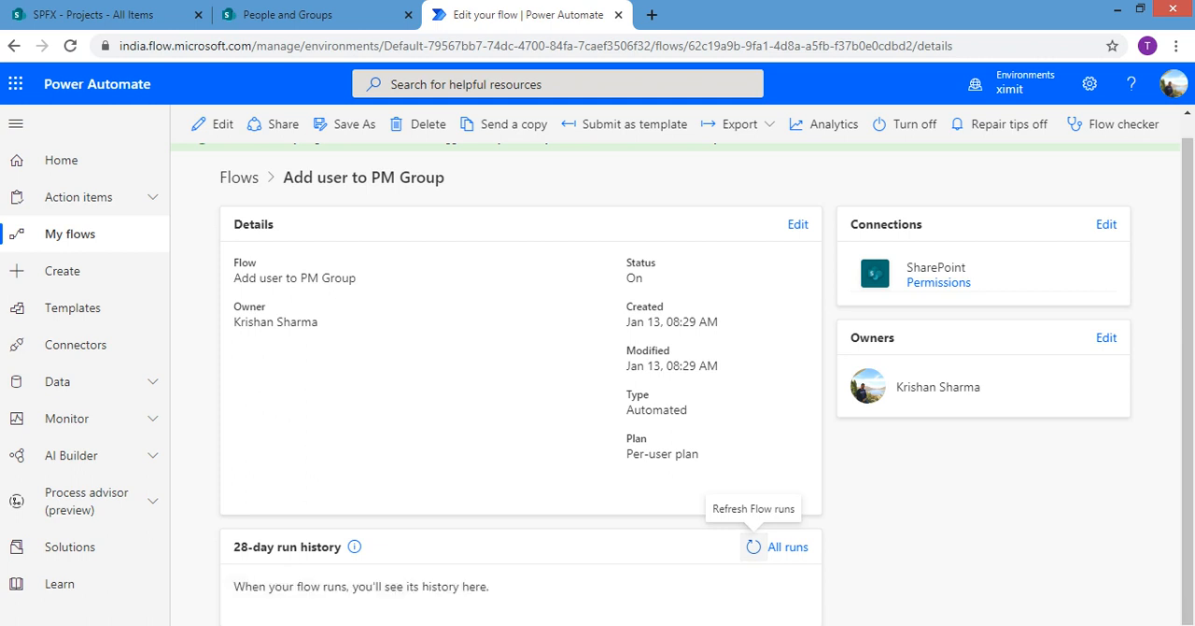
pyautogui.click(753, 547)
pyautogui.click(752, 547)
pyautogui.click(752, 547)
pyautogui.click(752, 547)
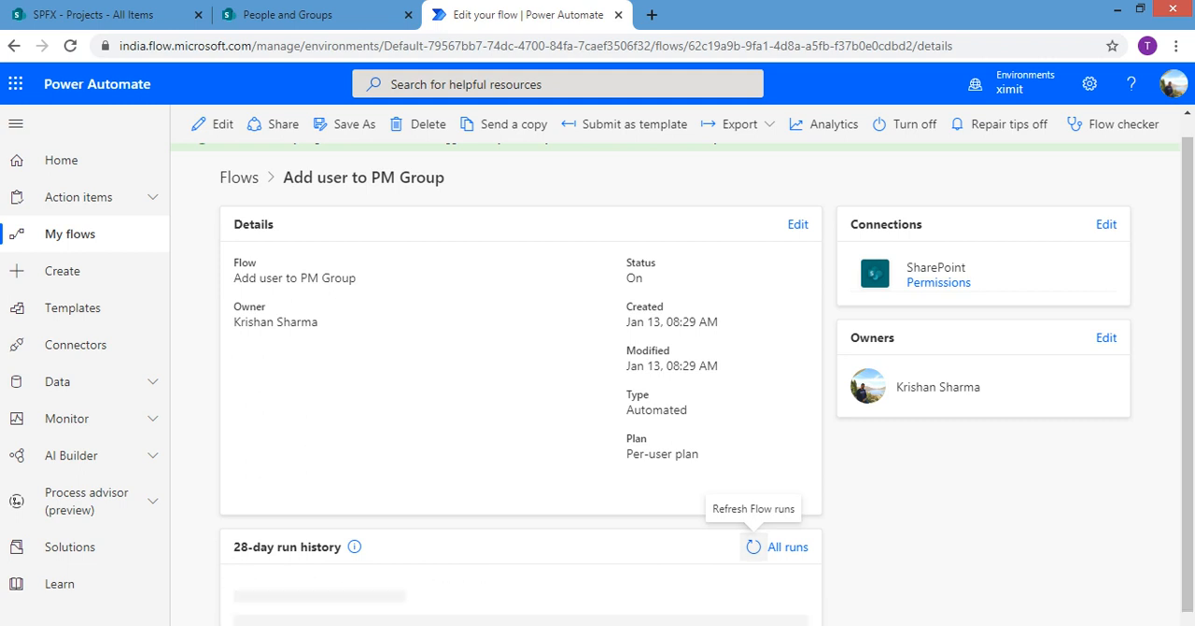
pyautogui.click(753, 547)
pyautogui.click(752, 547)
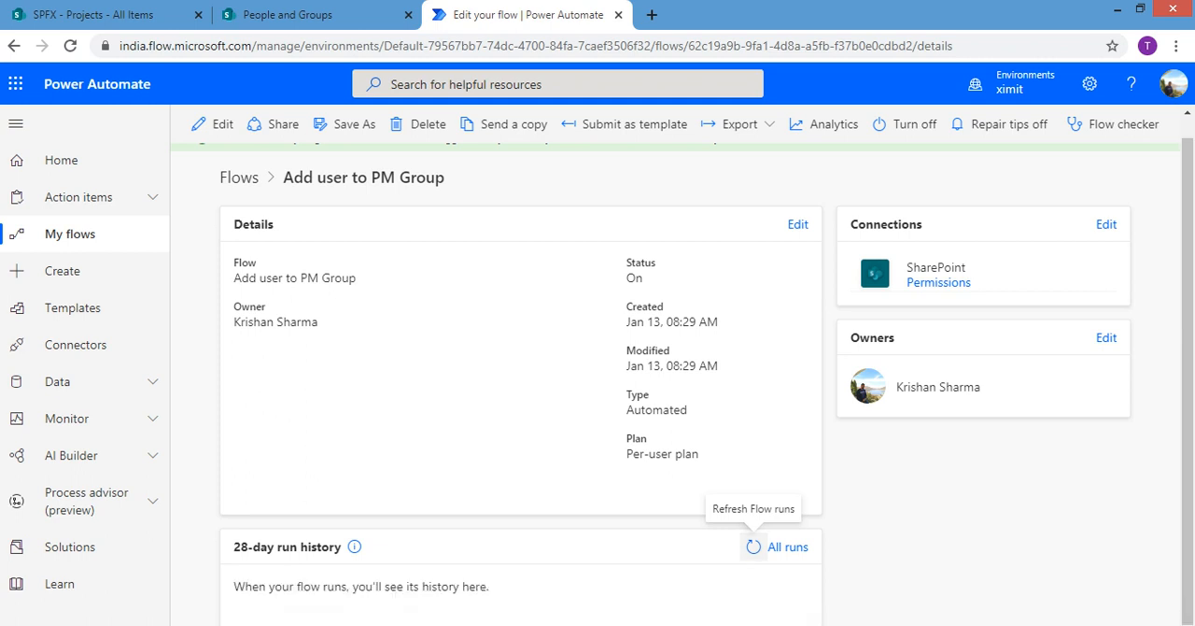
pyautogui.click(752, 547)
pyautogui.click(1188, 411)
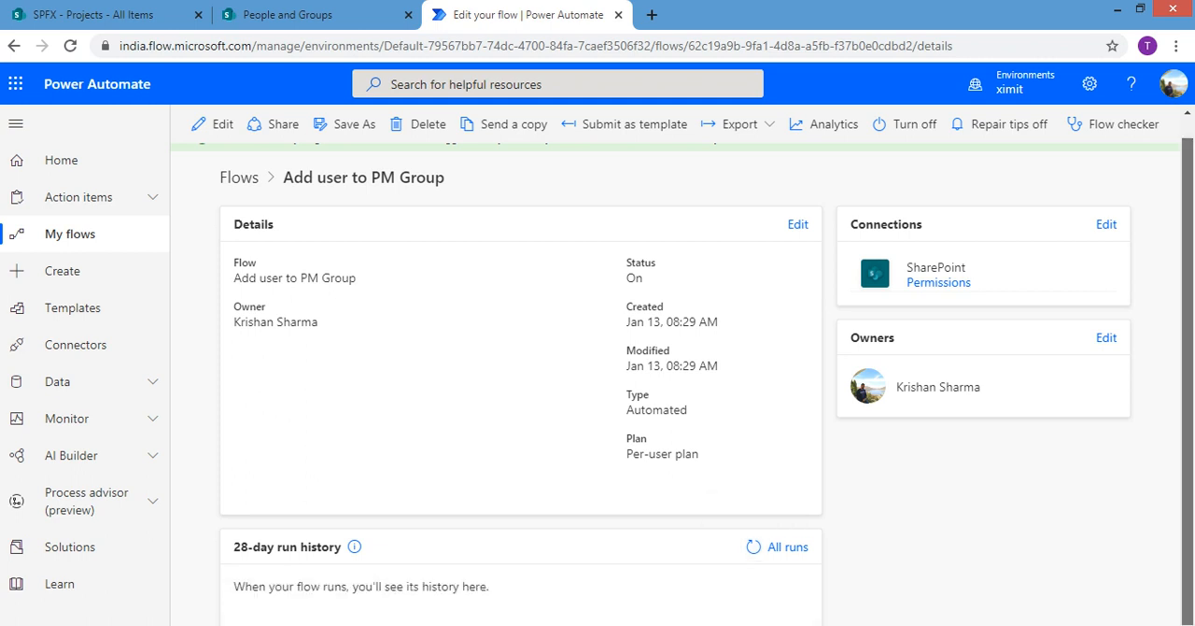
pyautogui.click(752, 547)
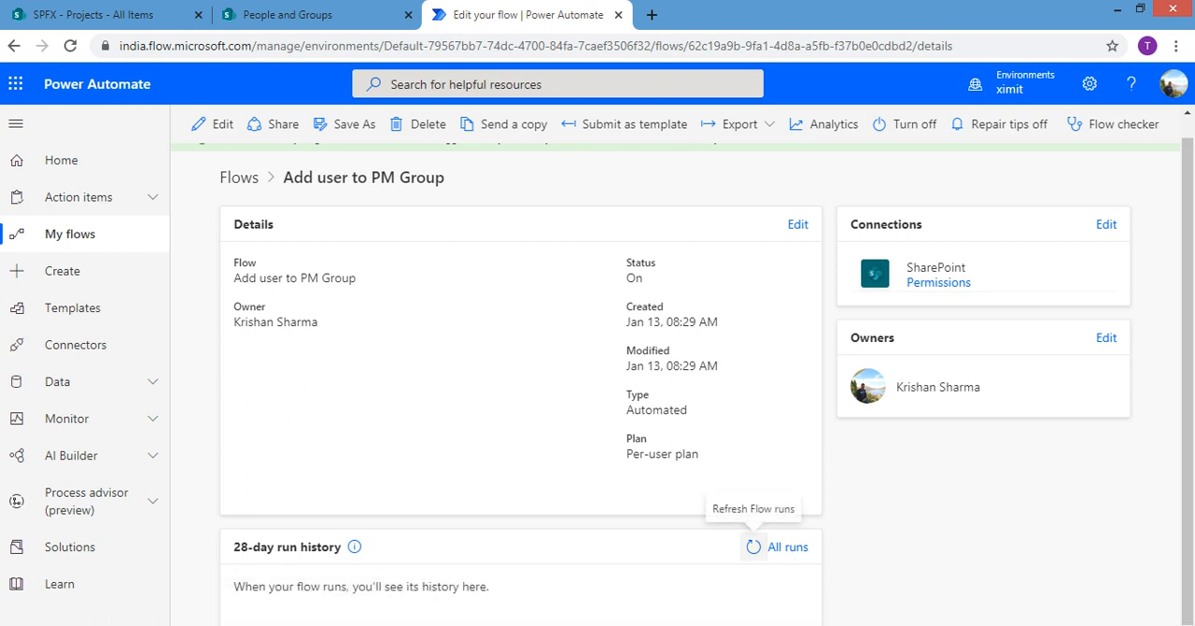
pyautogui.click(753, 547)
pyautogui.click(752, 547)
pyautogui.click(753, 547)
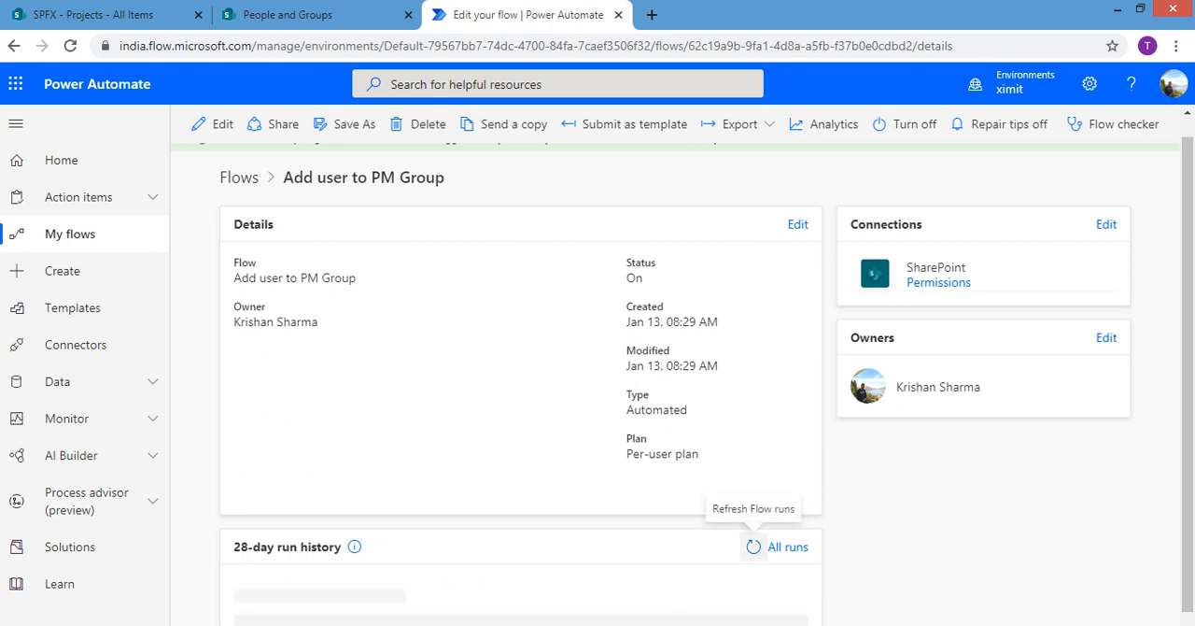
pyautogui.click(753, 547)
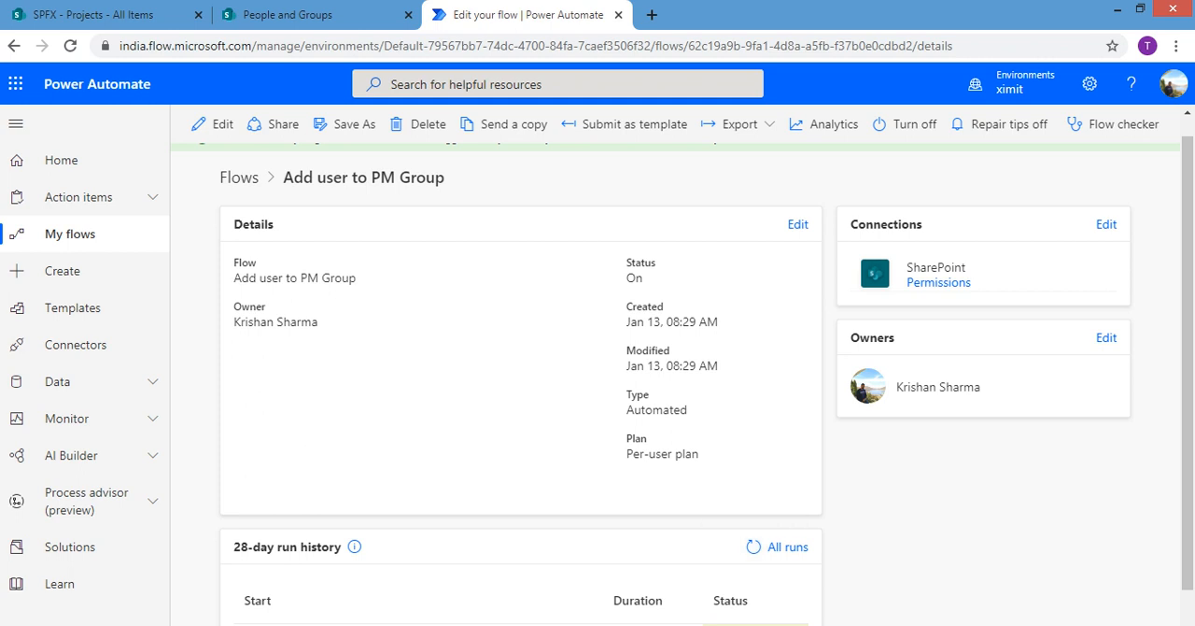
pyautogui.moveTo(1187, 420); pyautogui.dragTo(1188, 455)
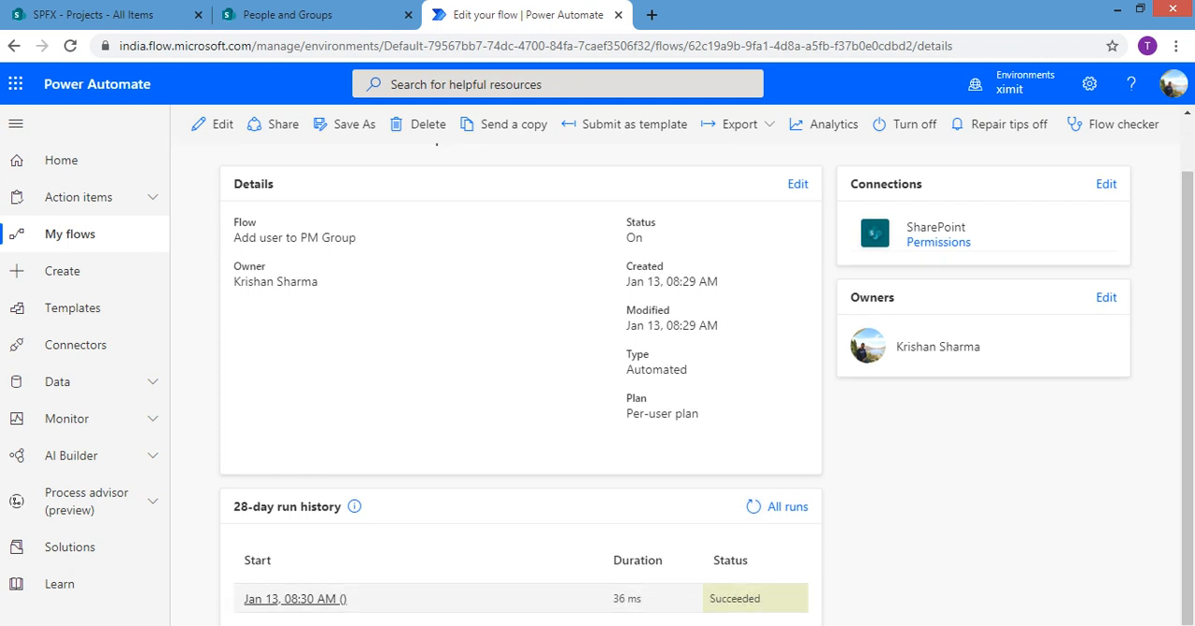
# Open the flow's latest run and expand Send an HTTP request to SharePoint to inspect its inputs and outputs
pyautogui.click(295, 599)
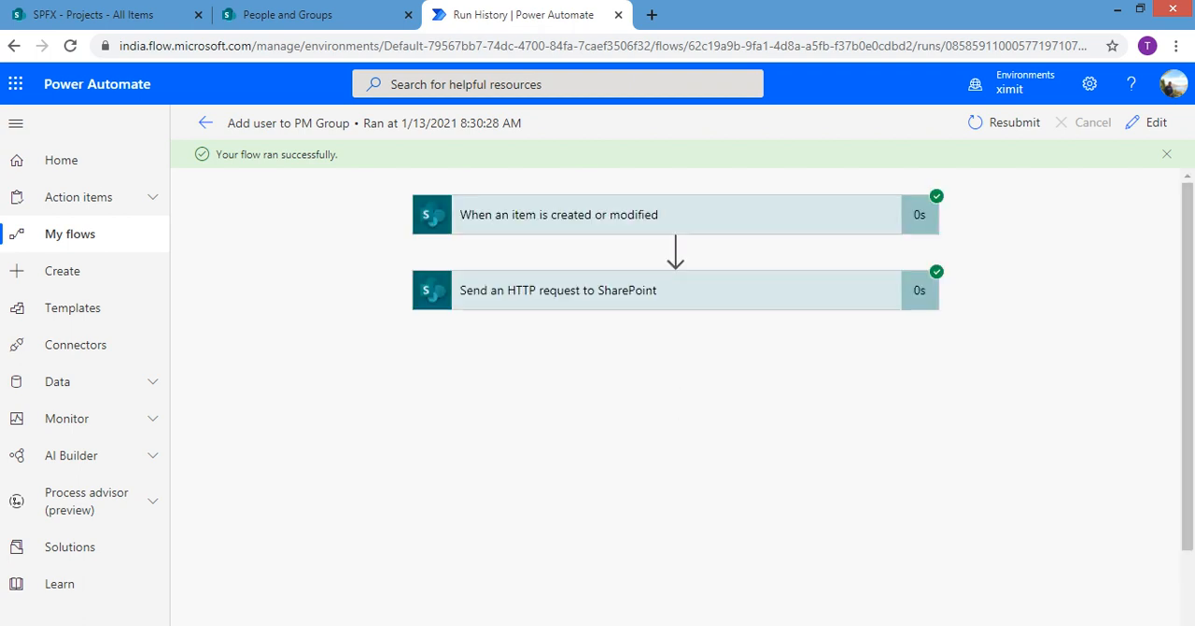
pyautogui.click(560, 290)
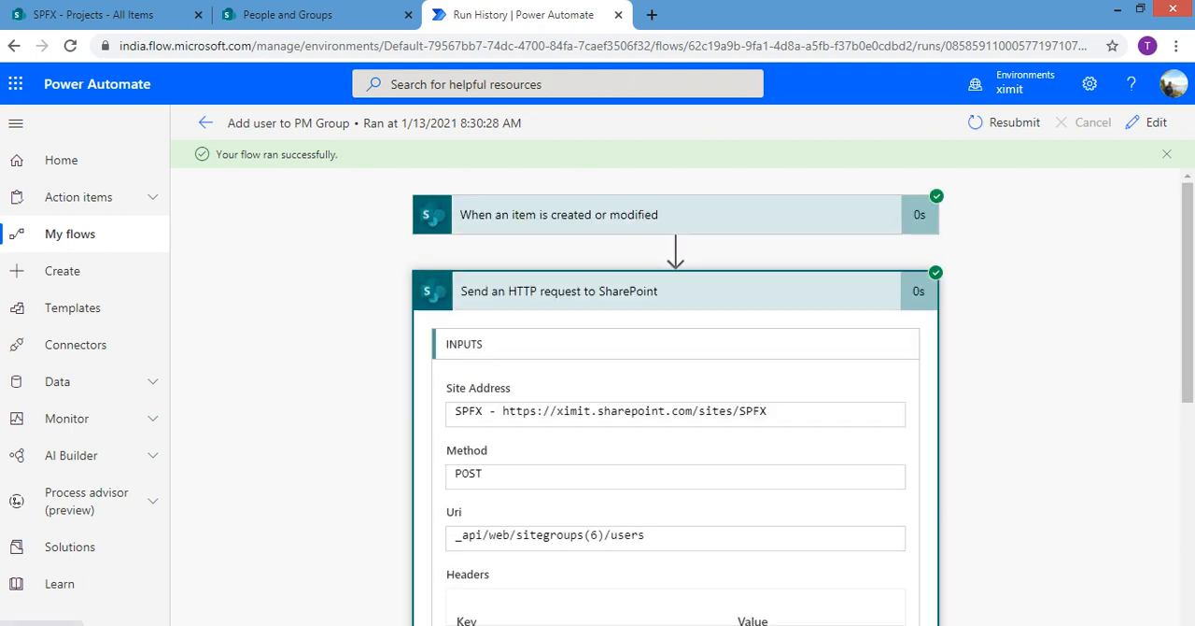
pyautogui.scroll(-2, 675, 396)
pyautogui.scroll(1, 675, 397)
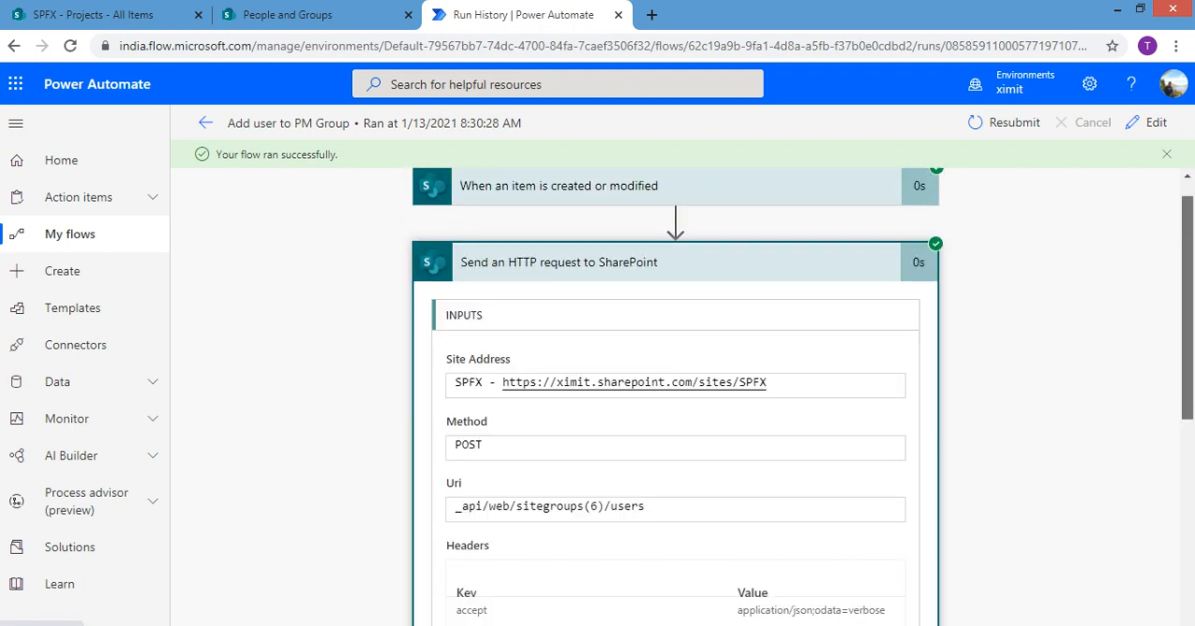
pyautogui.scroll(-1, 675, 397)
pyautogui.scroll(-4, 894, 287)
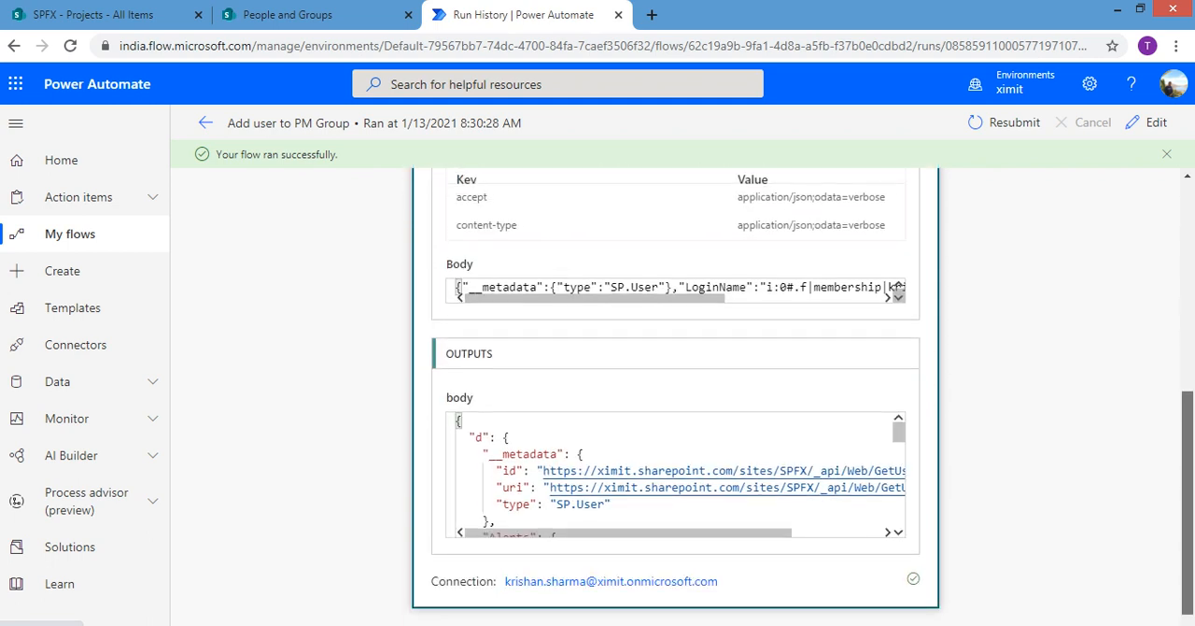
# Examine the __metadata and LoginName parts of the sent request body, and collapse the HTTP request action
pyautogui.hscroll(3, 799, 289)
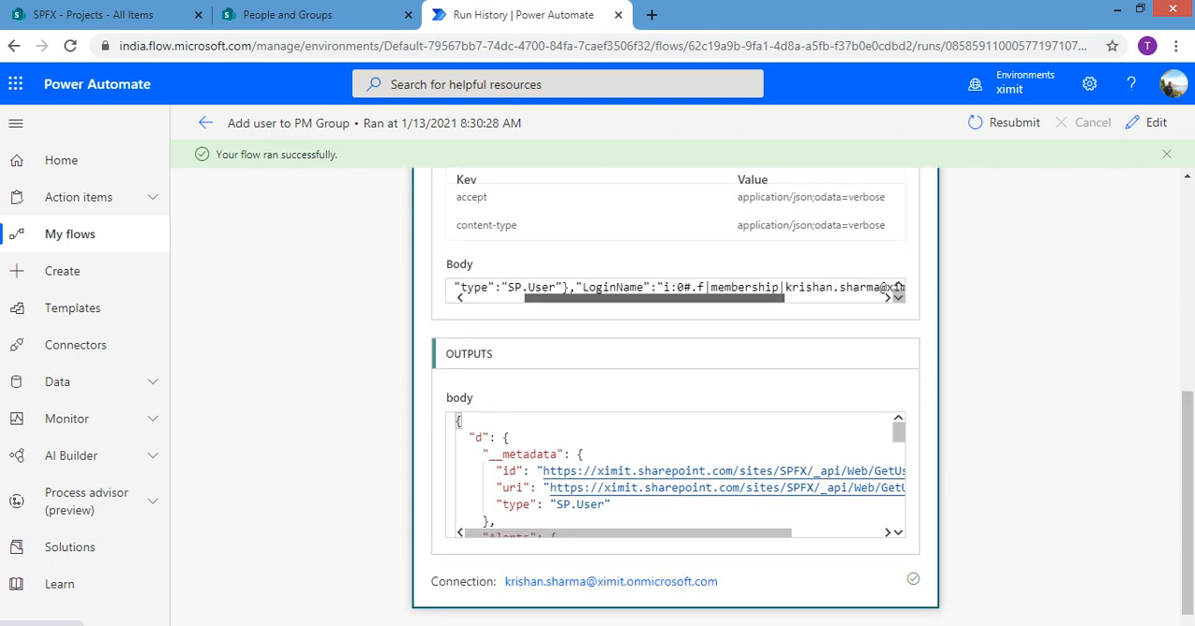
pyautogui.hscroll(1, 798, 289)
pyautogui.hscroll(-3, 798, 289)
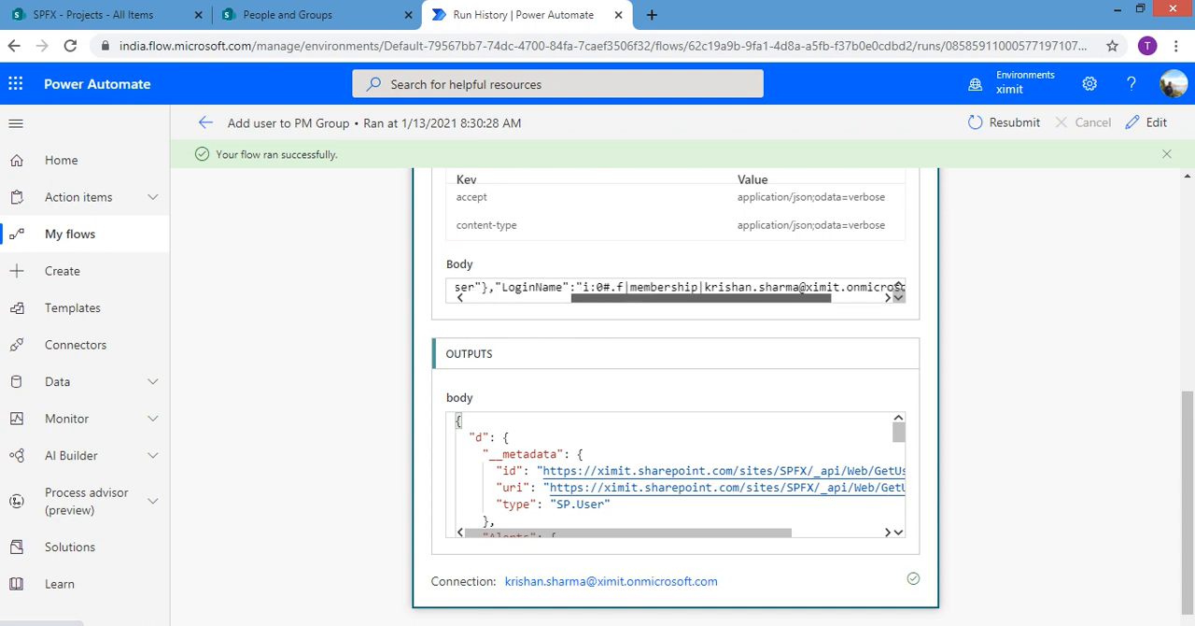
pyautogui.hscroll(-2, 675, 288)
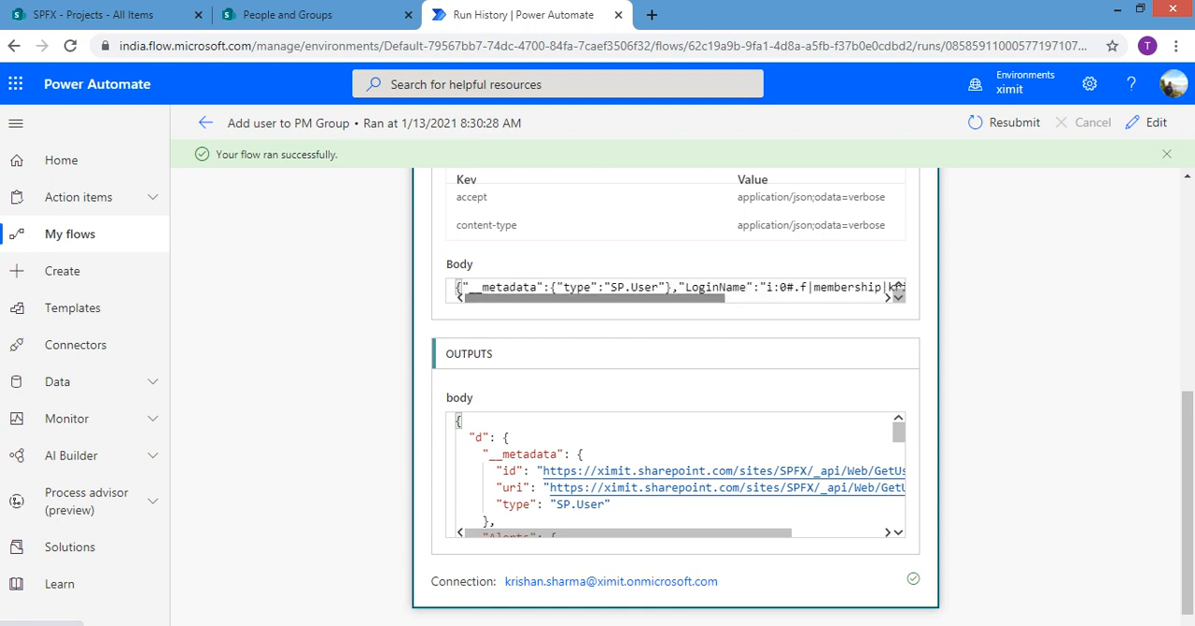
pyautogui.hscroll(2, 675, 289)
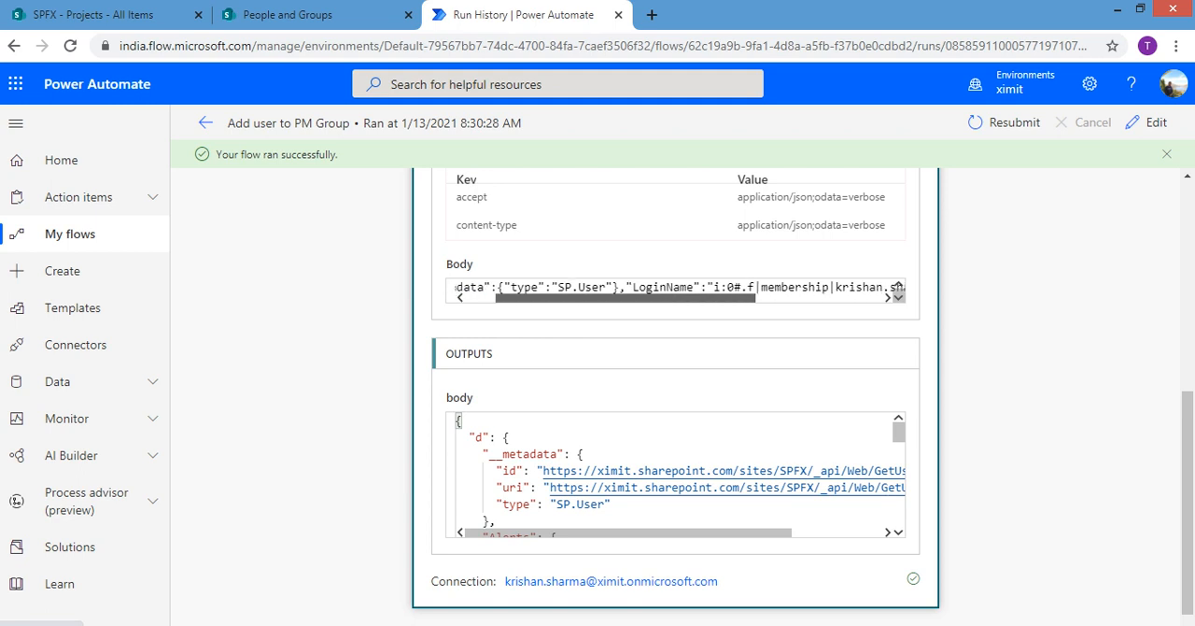
pyautogui.hscroll(5, 711, 292)
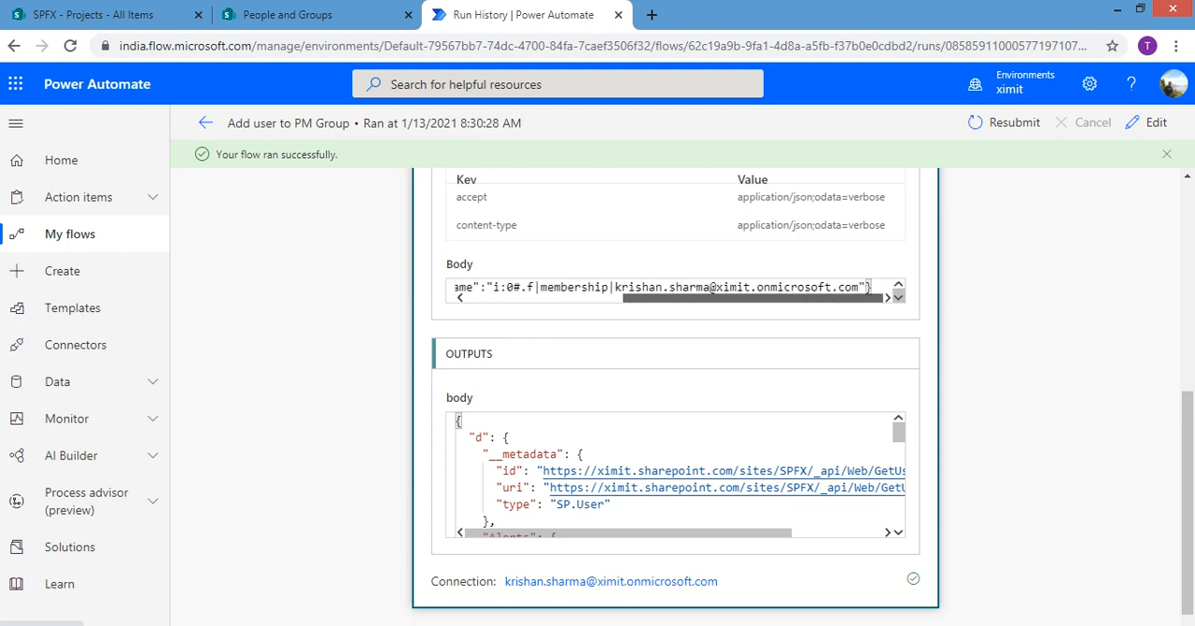
pyautogui.hscroll(-7, 712, 292)
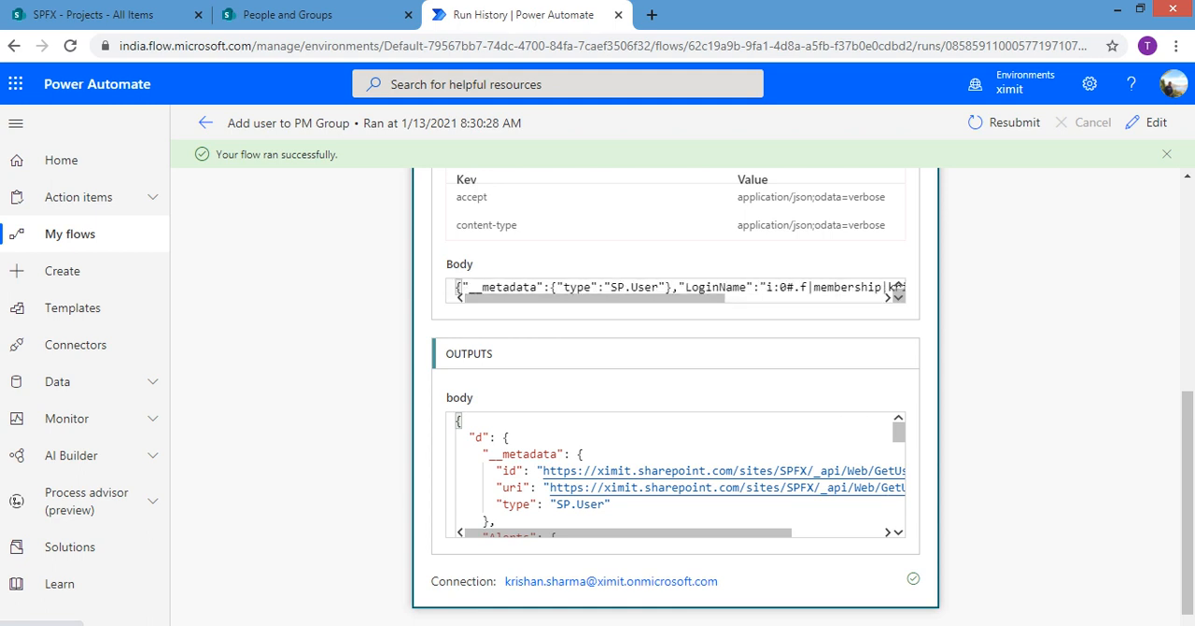
pyautogui.moveTo(457, 288); pyautogui.dragTo(878, 287)
pyautogui.moveTo(747, 298); pyautogui.dragTo(691, 298)
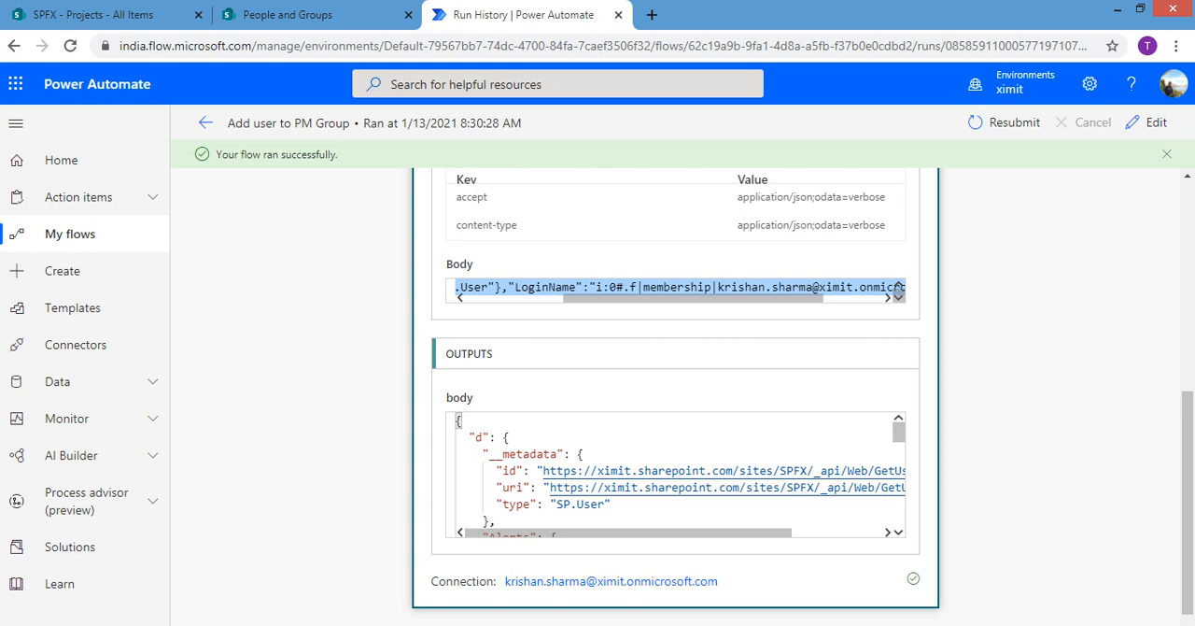
pyautogui.click(597, 287)
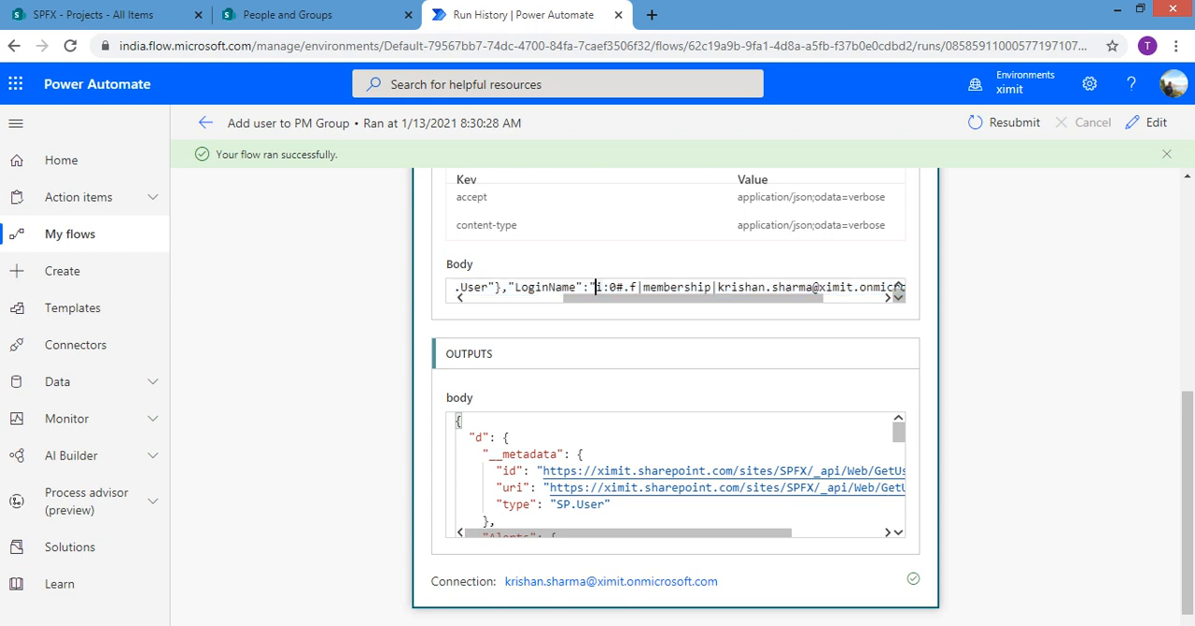
pyautogui.moveTo(654, 298); pyautogui.dragTo(555, 298)
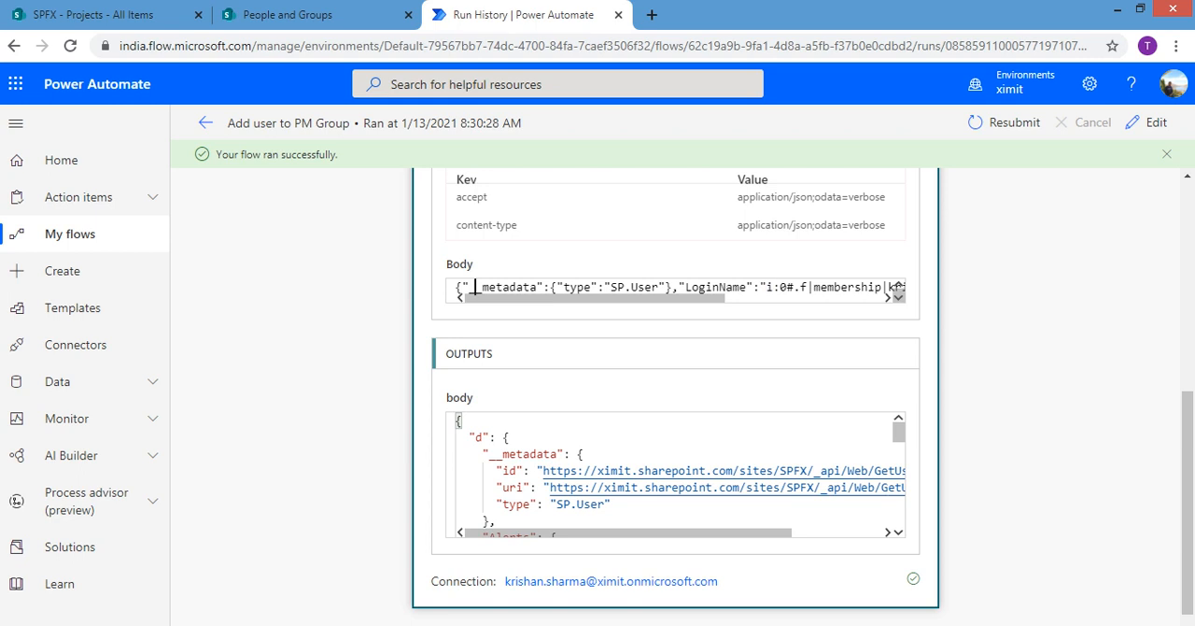
pyautogui.moveTo(474, 286); pyautogui.dragTo(537, 286)
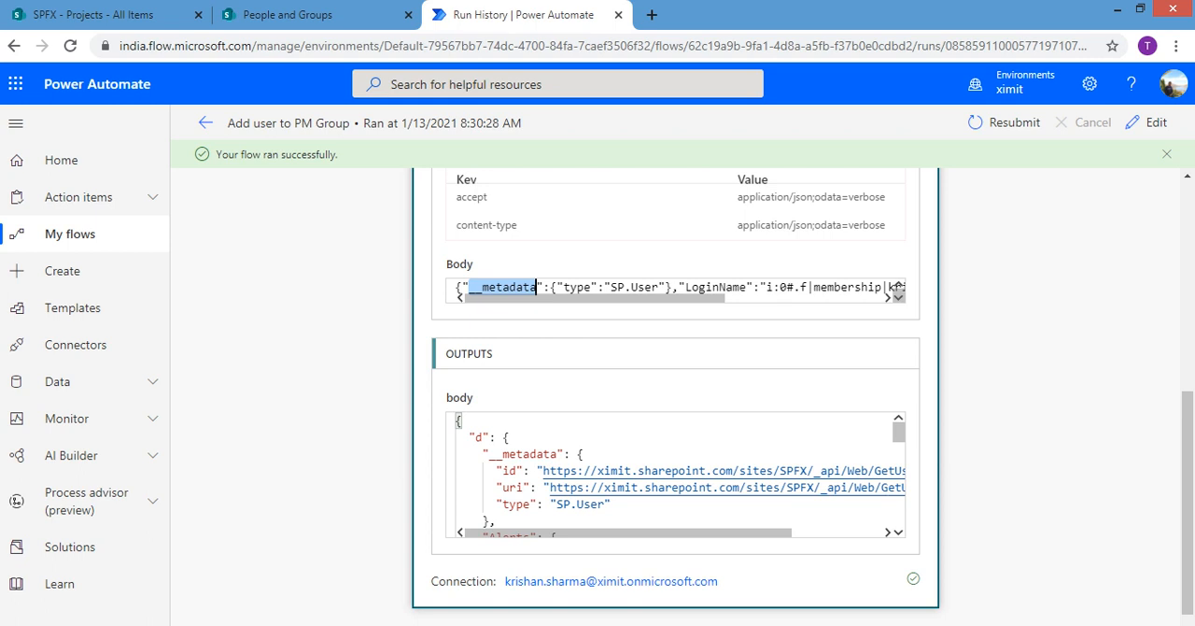
pyautogui.moveTo(899, 432)
pyautogui.mouseDown()
pyautogui.moveTo(899, 514)
pyautogui.moveTo(899, 432)
pyautogui.mouseUp()
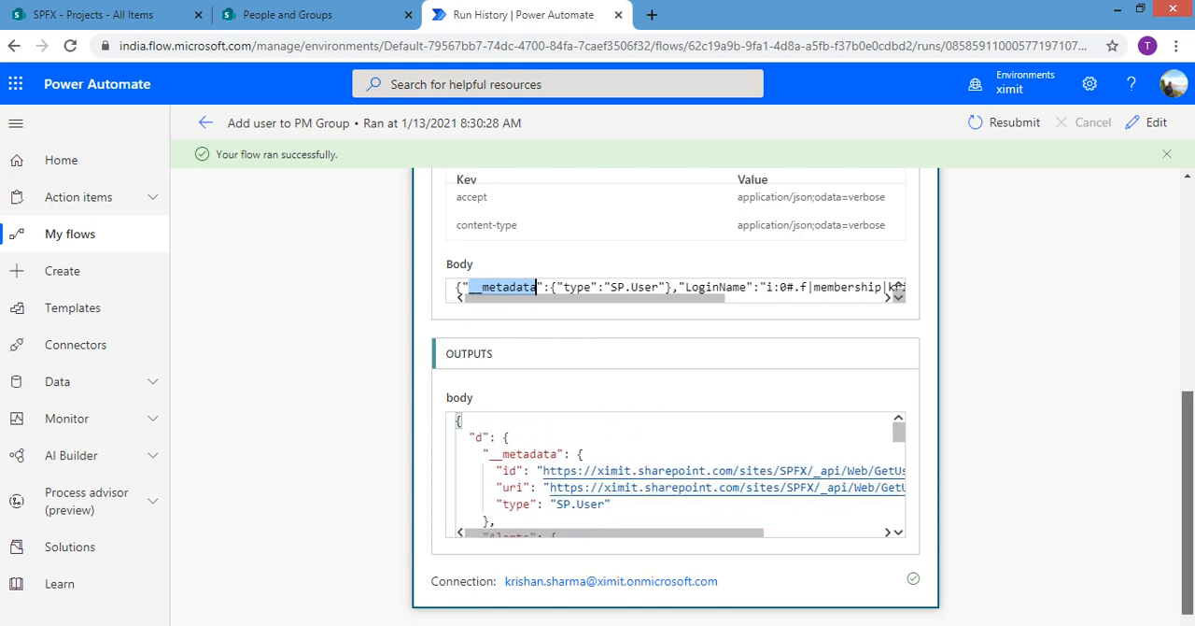
pyautogui.moveTo(1188, 467); pyautogui.dragTo(1188, 257)
pyautogui.click(676, 291)
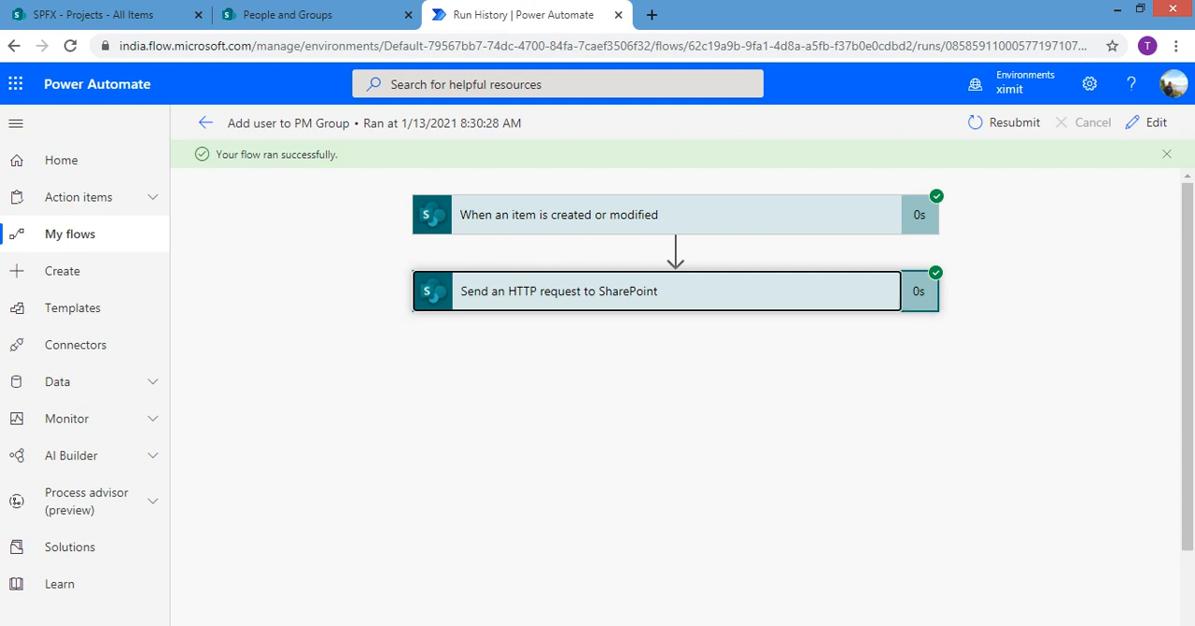
# Reload the SPFX Members group page in SharePoint to check its members, and return to the Projects list
pyautogui.click(288, 15)
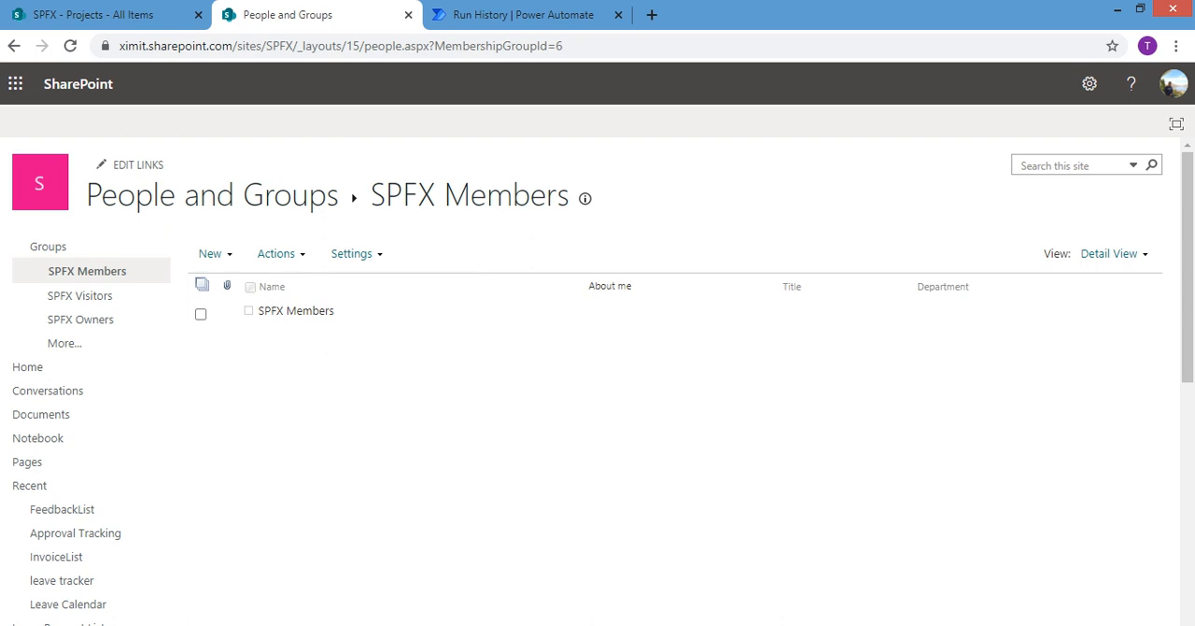
pyautogui.click(373, 45)
pyautogui.press('Return')
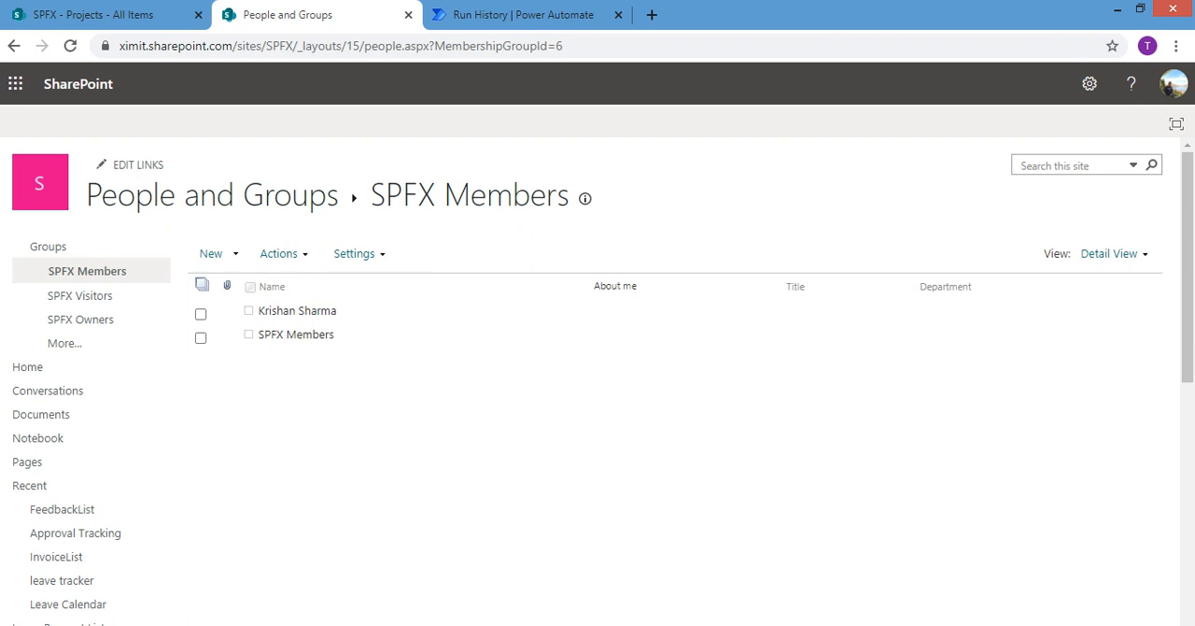
pyautogui.click(109, 15)
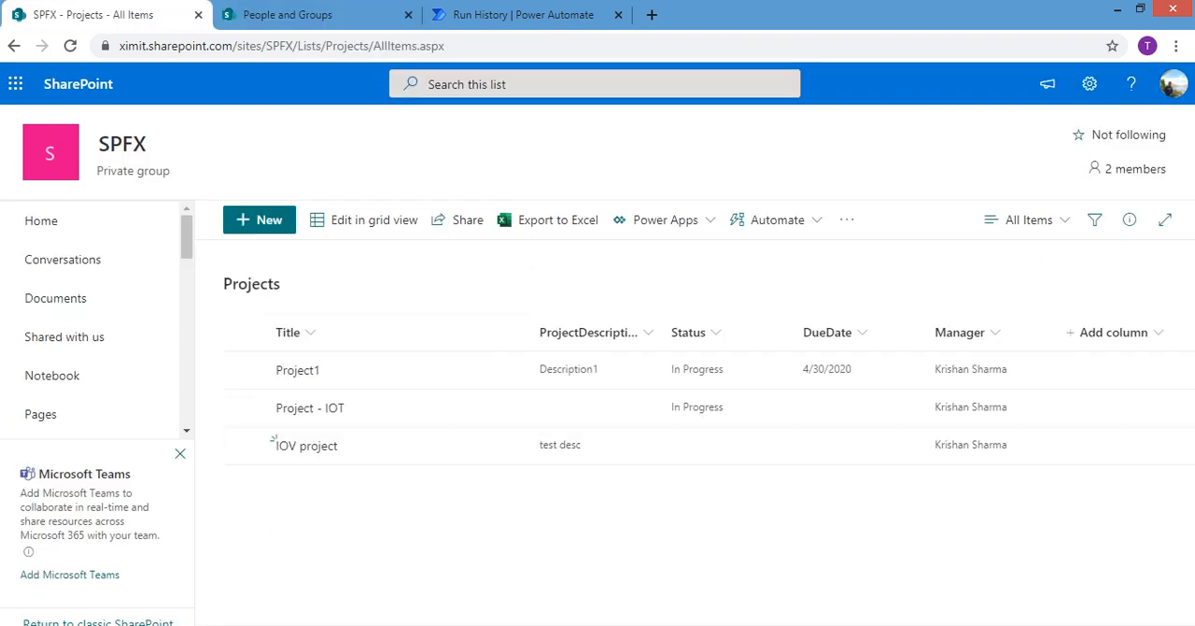